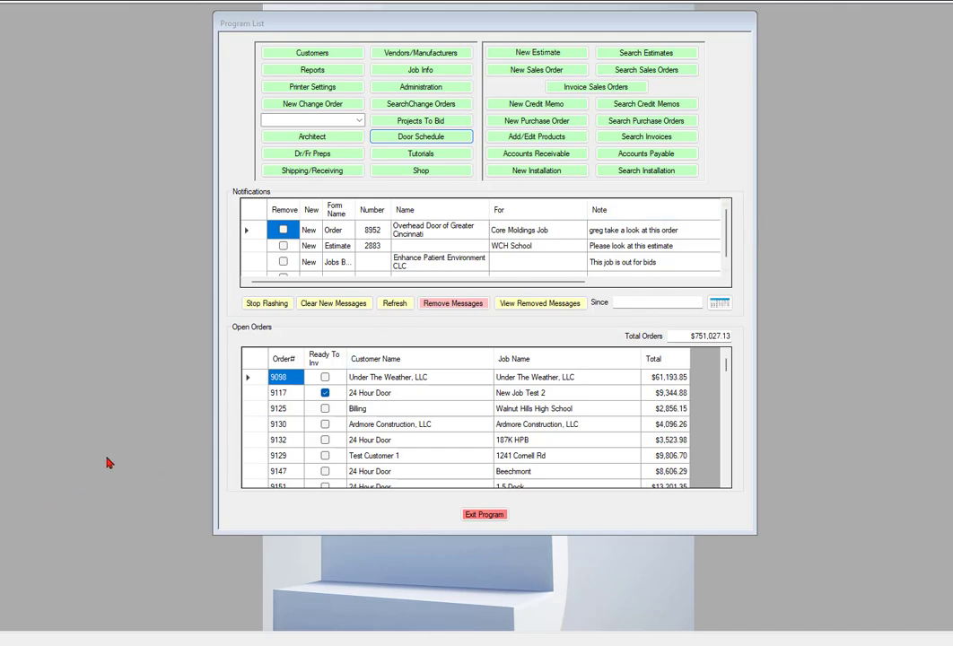
Step: Create a new installation and set its customer to 24 Hour Door
{"action": "left_click", "coordinate": [539, 172]}
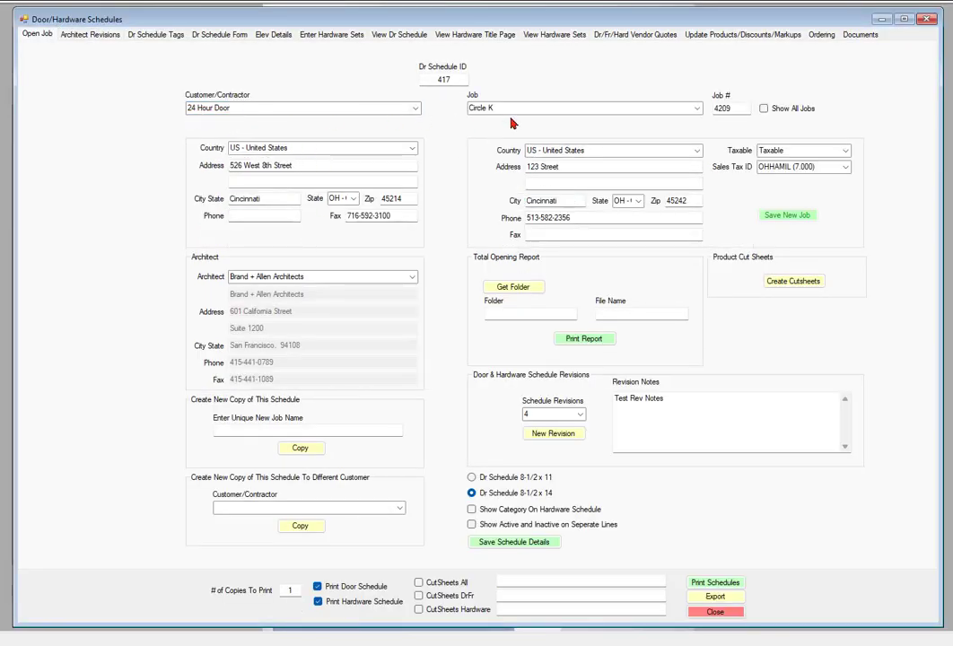
{"action": "left_click", "coordinate": [881, 19]}
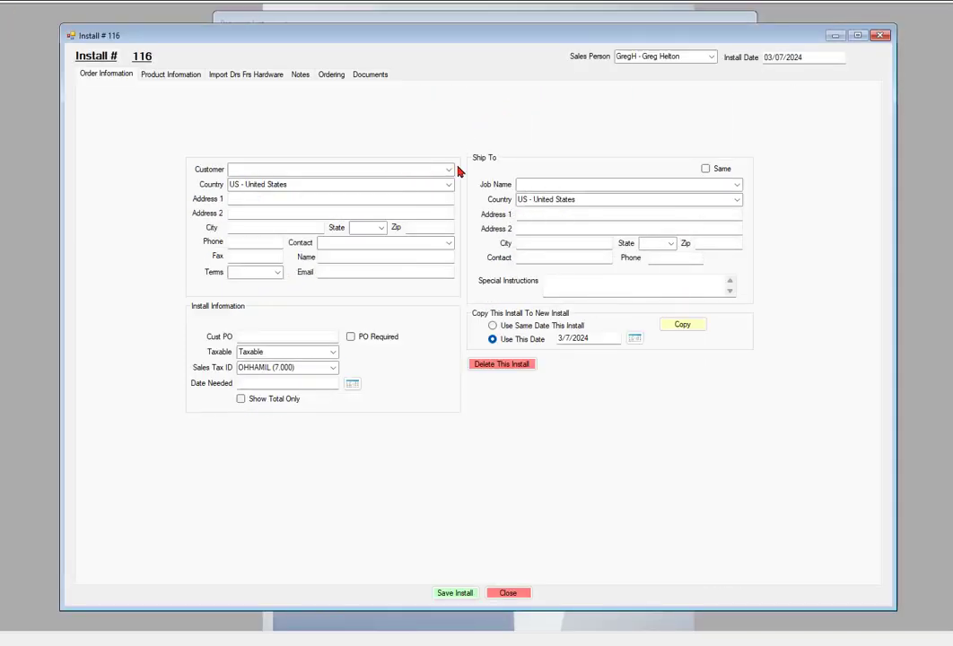
{"action": "left_click", "coordinate": [448, 170]}
{"action": "left_click", "coordinate": [260, 191]}
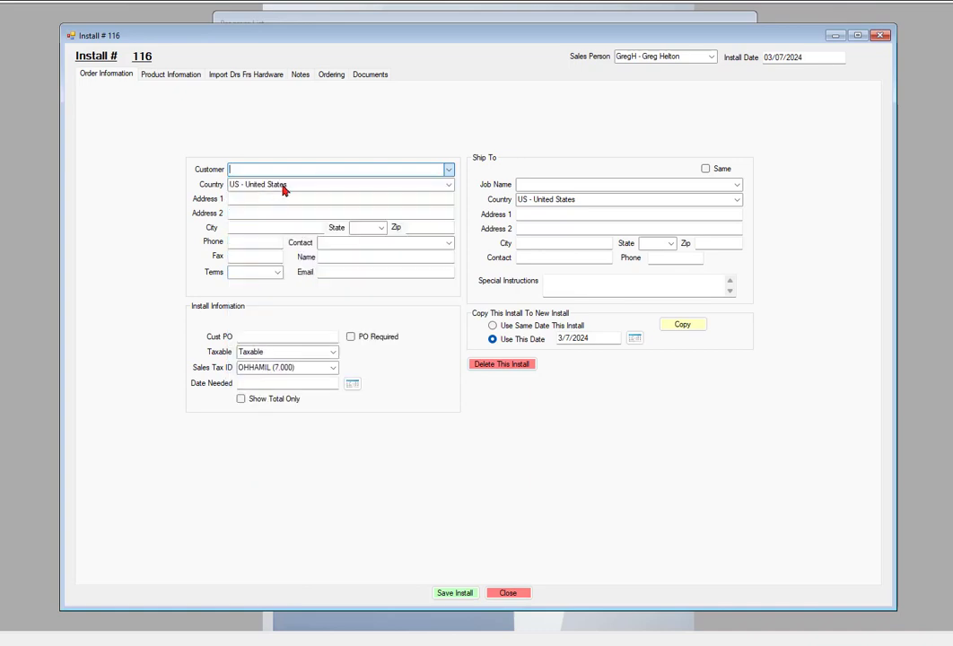
Step: Set the ship-to job name to Circle K and save the install
{"action": "left_click", "coordinate": [737, 186]}
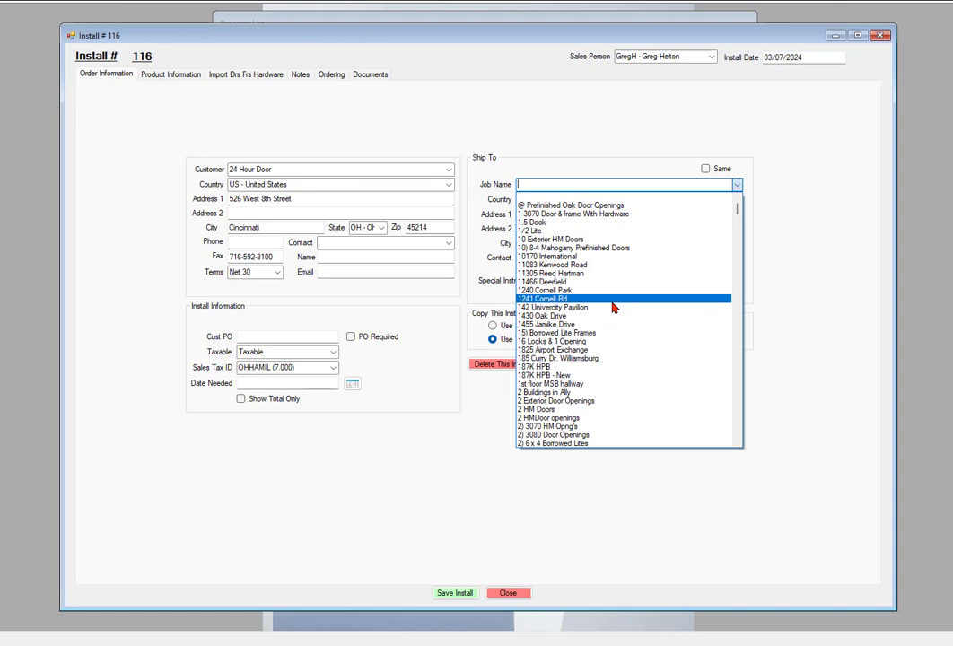
{"action": "type", "text": "circle K"}
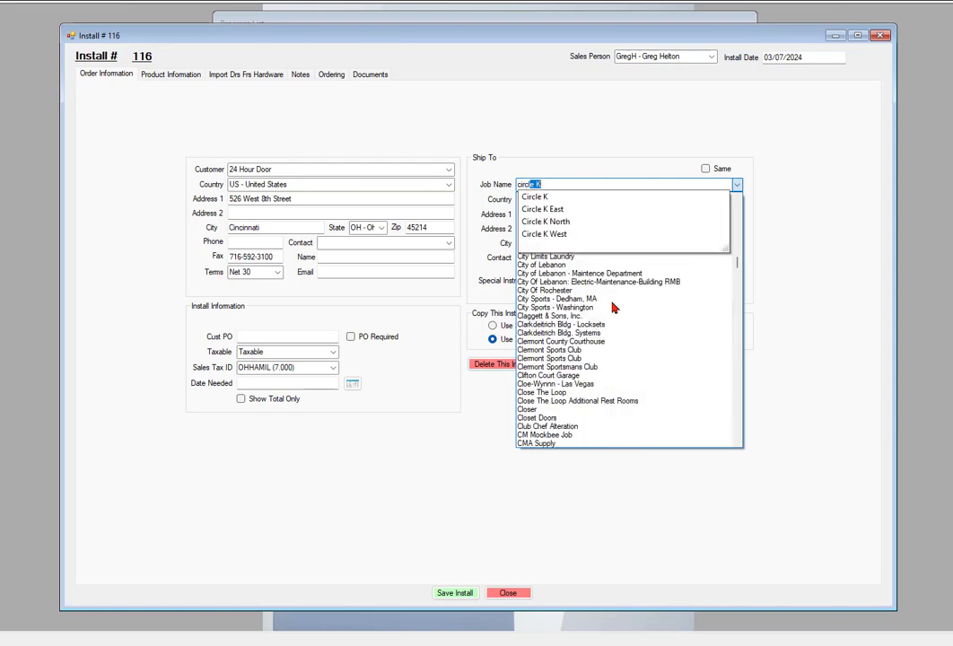
{"action": "left_click", "coordinate": [536, 200]}
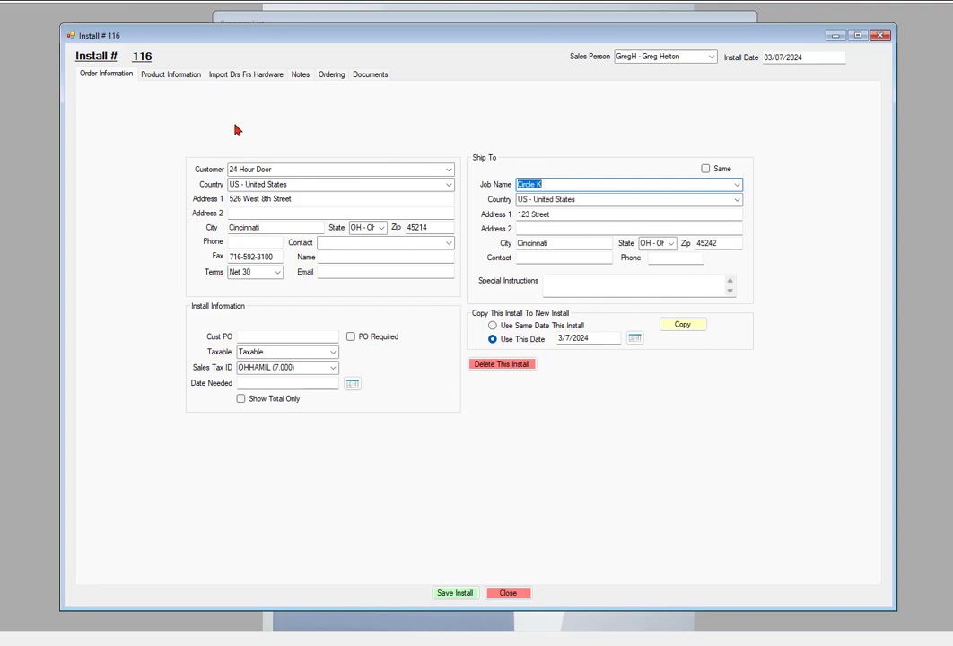
{"action": "left_click", "coordinate": [451, 595]}
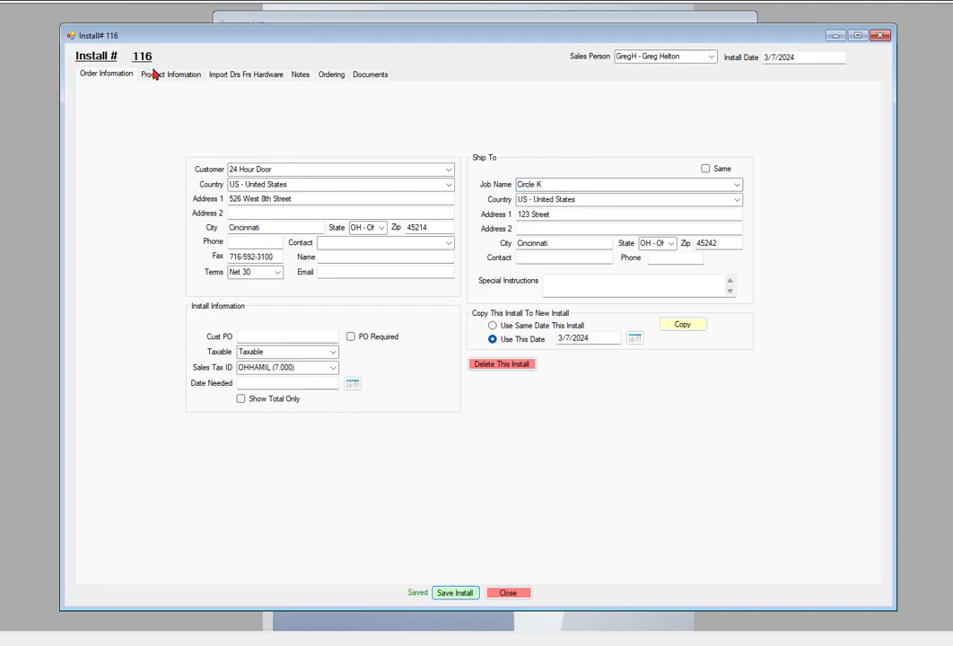
Step: Look up the Circle K job's door schedule ID and retrieve the products of schedule 417 for import into the install
{"action": "left_click", "coordinate": [179, 77]}
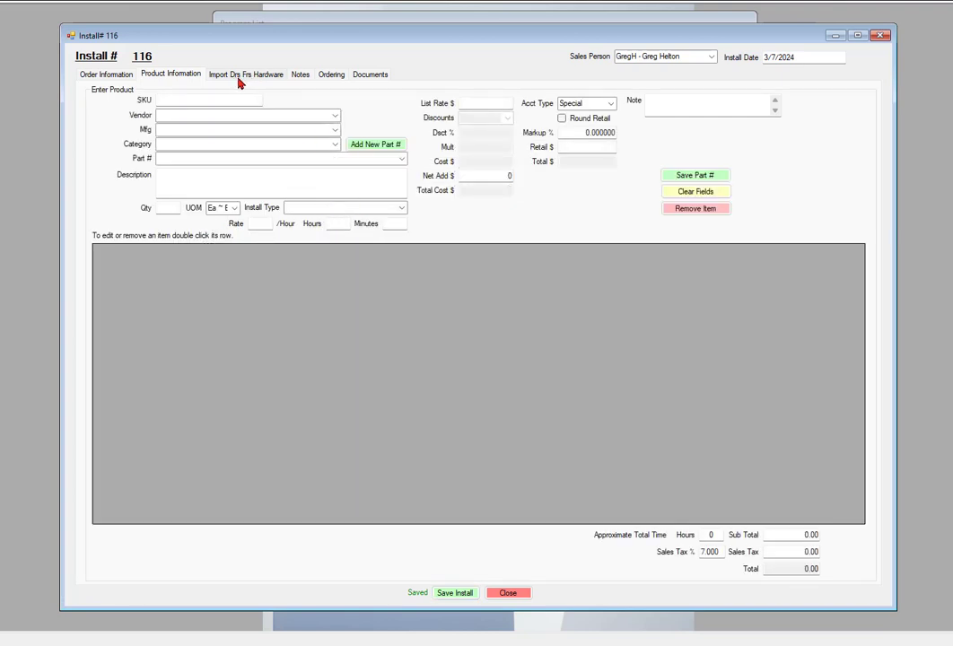
{"action": "left_click", "coordinate": [256, 79]}
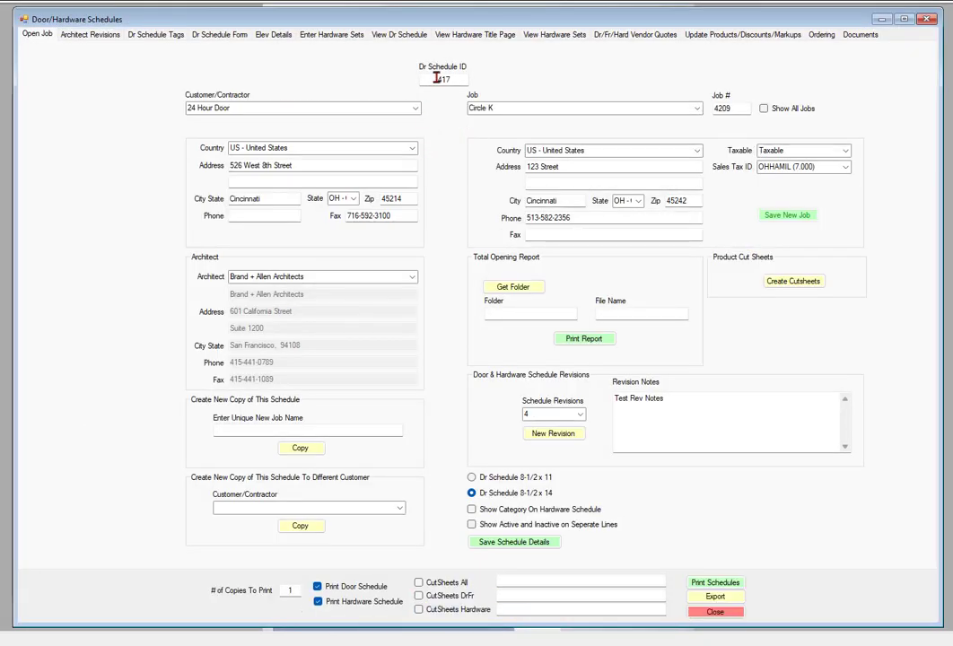
{"action": "left_click_drag", "start_coordinate": [459, 79], "coordinate": [419, 77]}
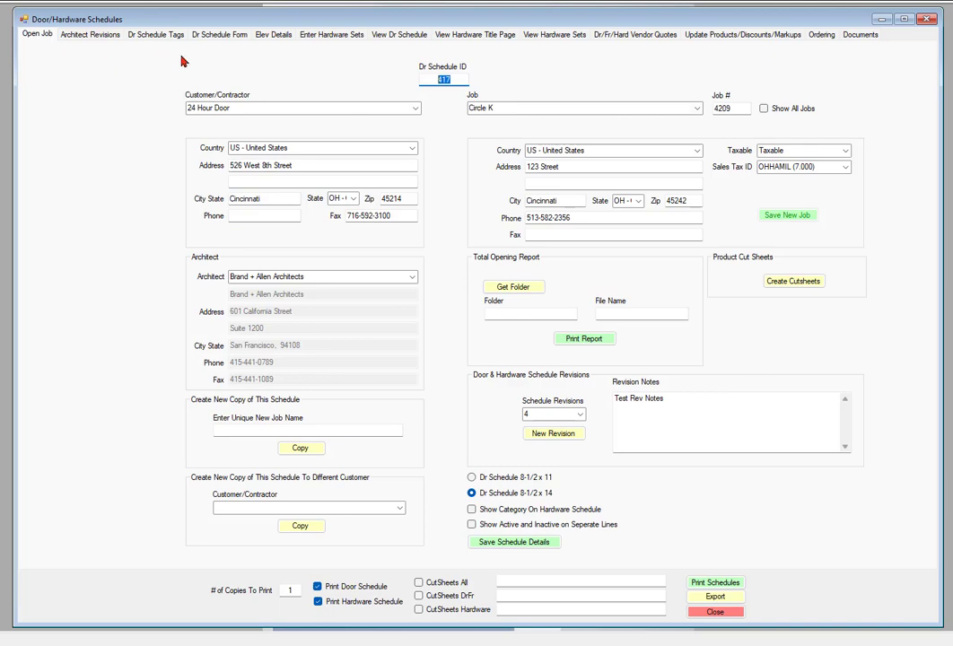
{"action": "left_click", "coordinate": [880, 21]}
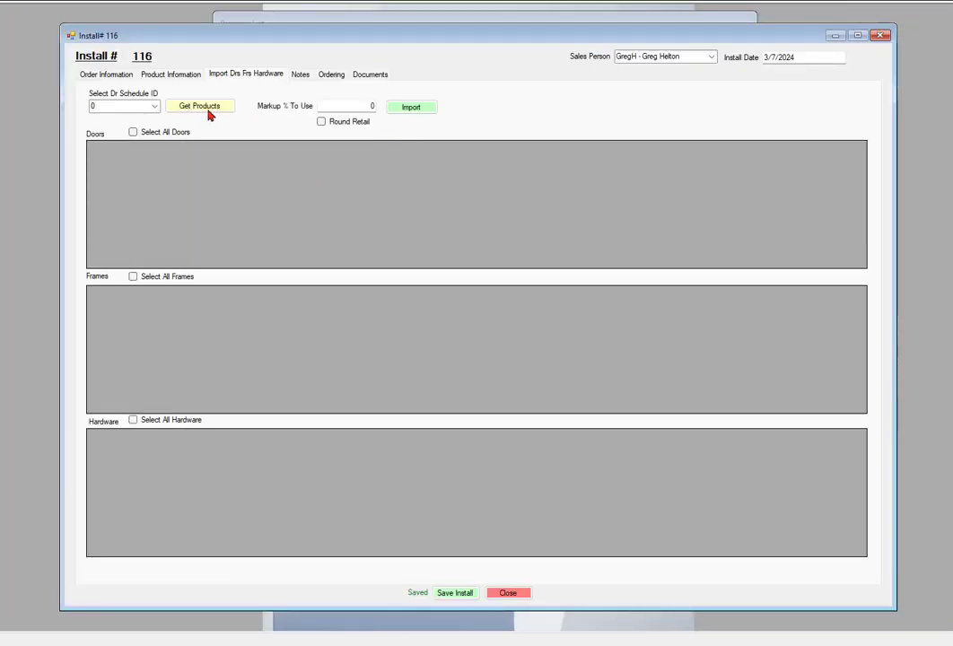
{"action": "left_click", "coordinate": [103, 106]}
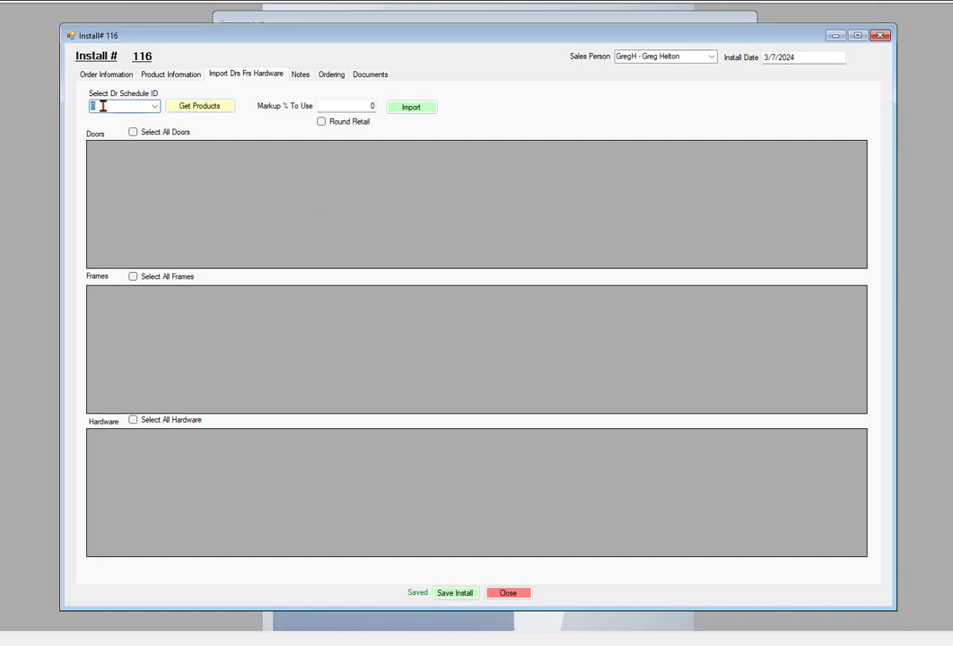
{"action": "type", "text": "417"}
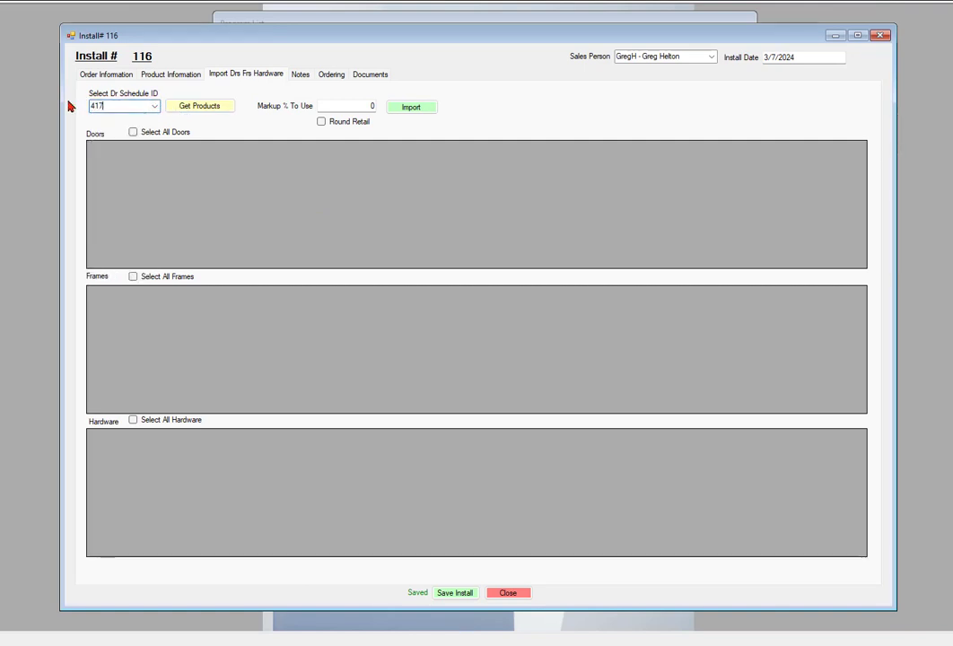
{"action": "left_click", "coordinate": [155, 107]}
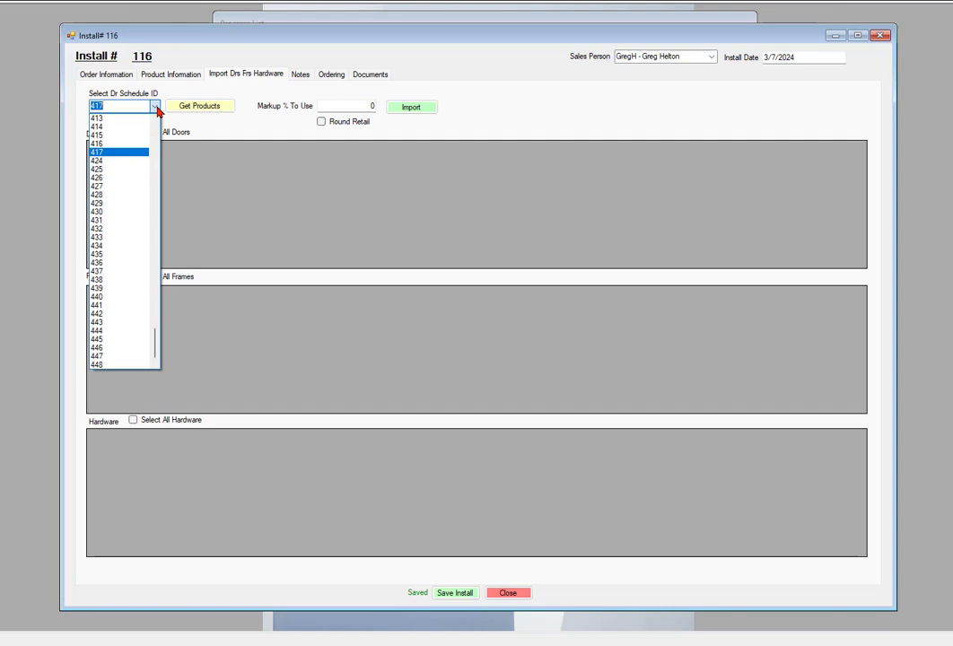
{"action": "left_click", "coordinate": [101, 153]}
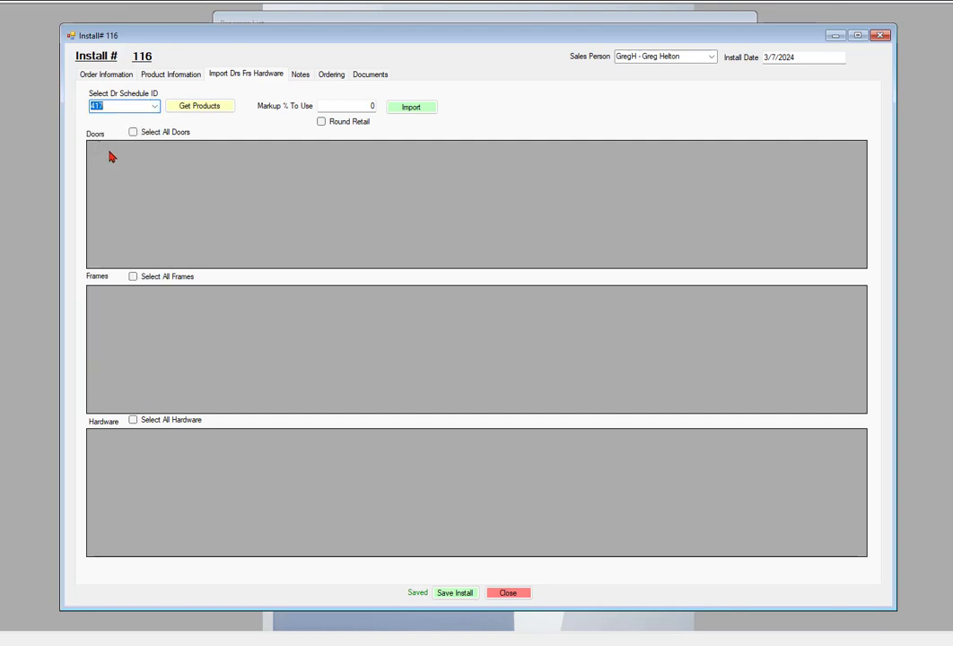
{"action": "left_click", "coordinate": [204, 108]}
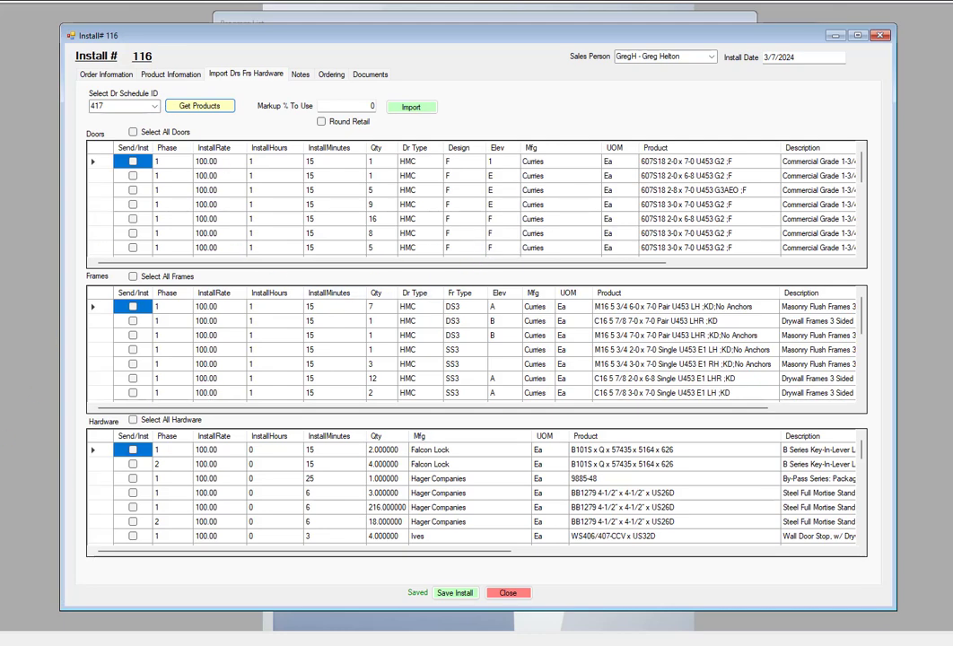
Step: Review the openings and the hardware used in the Circle K door schedule
{"action": "left_click", "coordinate": [530, 639]}
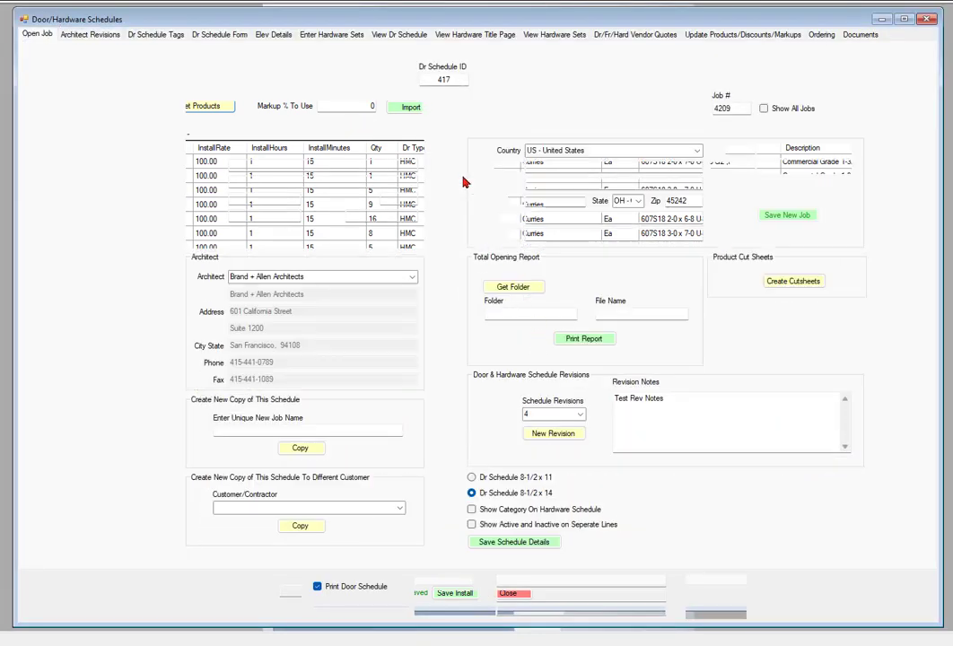
{"action": "left_click", "coordinate": [232, 35]}
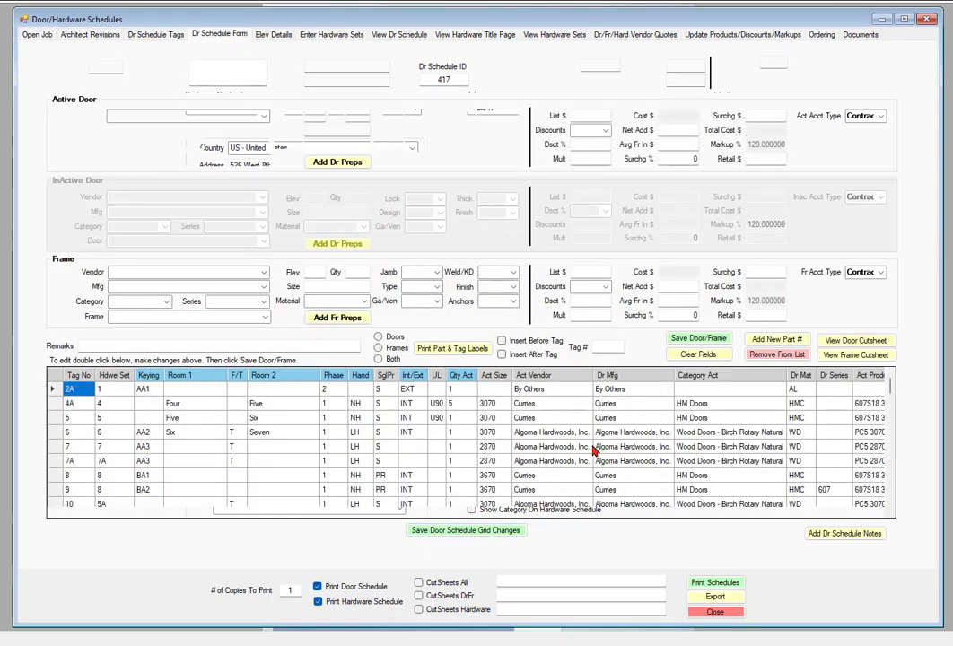
{"action": "scroll", "coordinate": [592, 449], "scroll_direction": "down", "scroll_amount": 15}
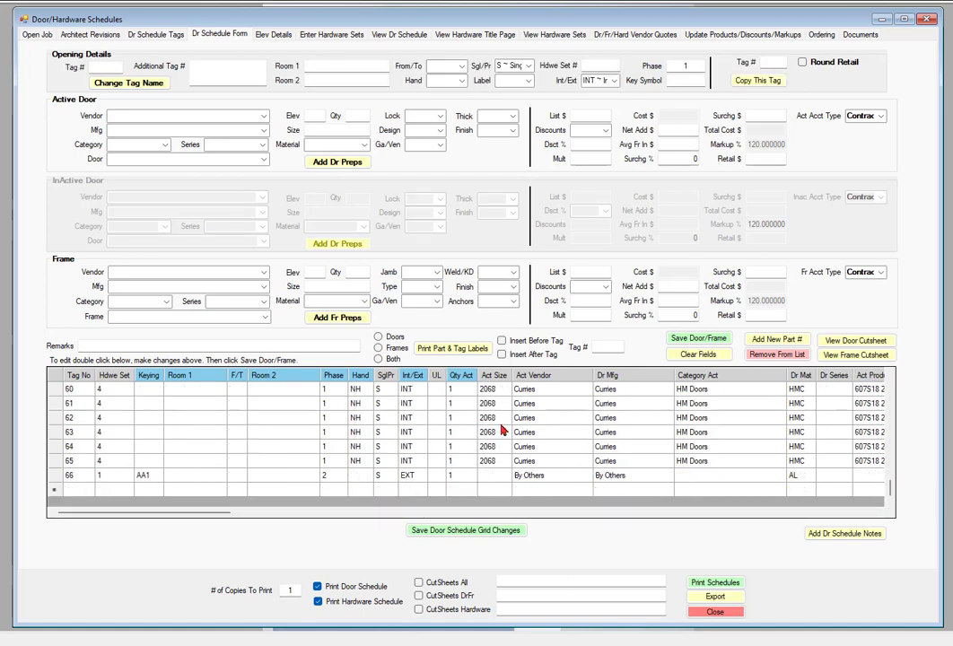
{"action": "left_click", "coordinate": [341, 34]}
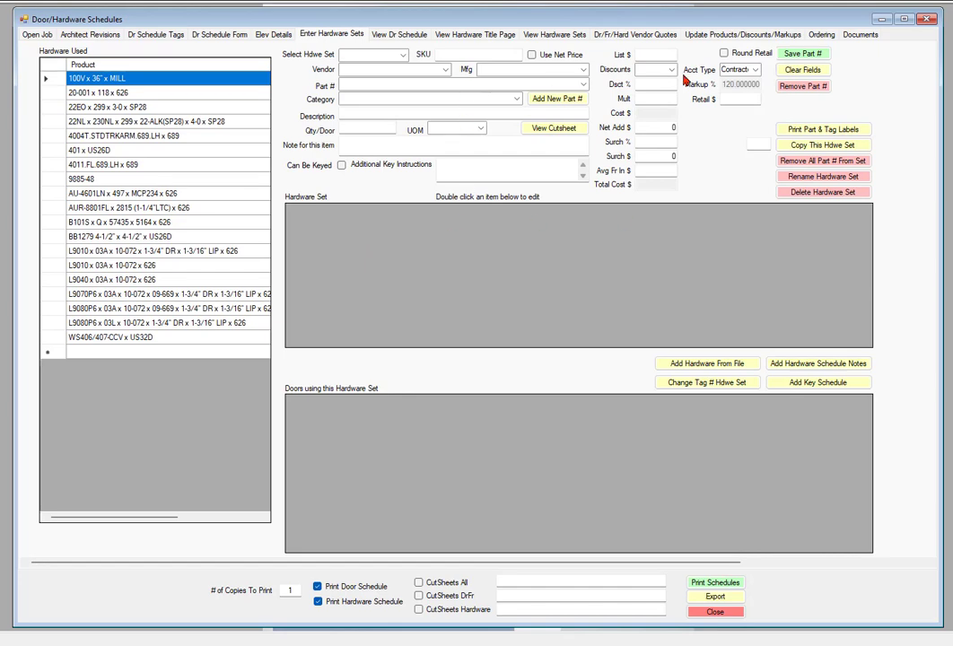
{"action": "left_click", "coordinate": [882, 20]}
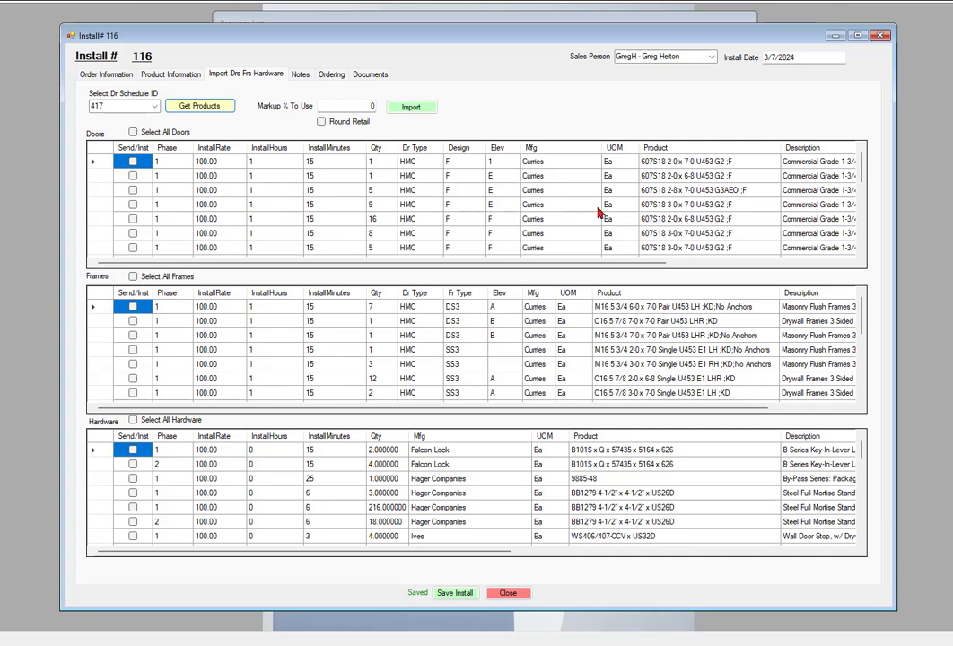
Step: Mark the three Algoma Hardwoods wood doors for install and clear those marks again
{"action": "scroll", "coordinate": [579, 205], "scroll_direction": "down", "scroll_amount": 3}
{"action": "scroll", "coordinate": [581, 201], "scroll_direction": "down", "scroll_amount": 3}
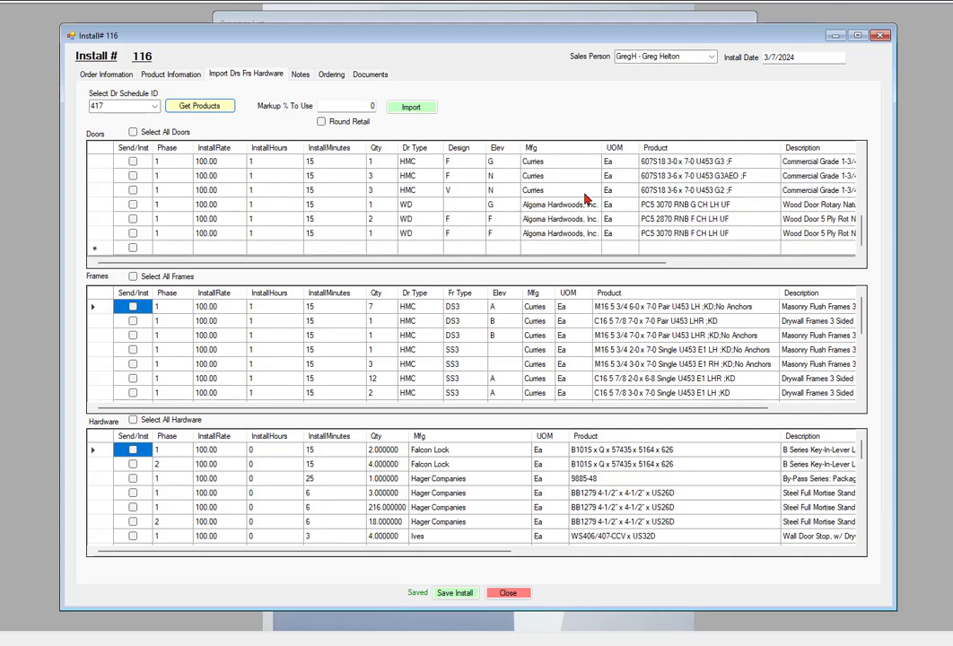
{"action": "left_click", "coordinate": [133, 206]}
{"action": "left_click", "coordinate": [133, 219]}
{"action": "left_click", "coordinate": [133, 233]}
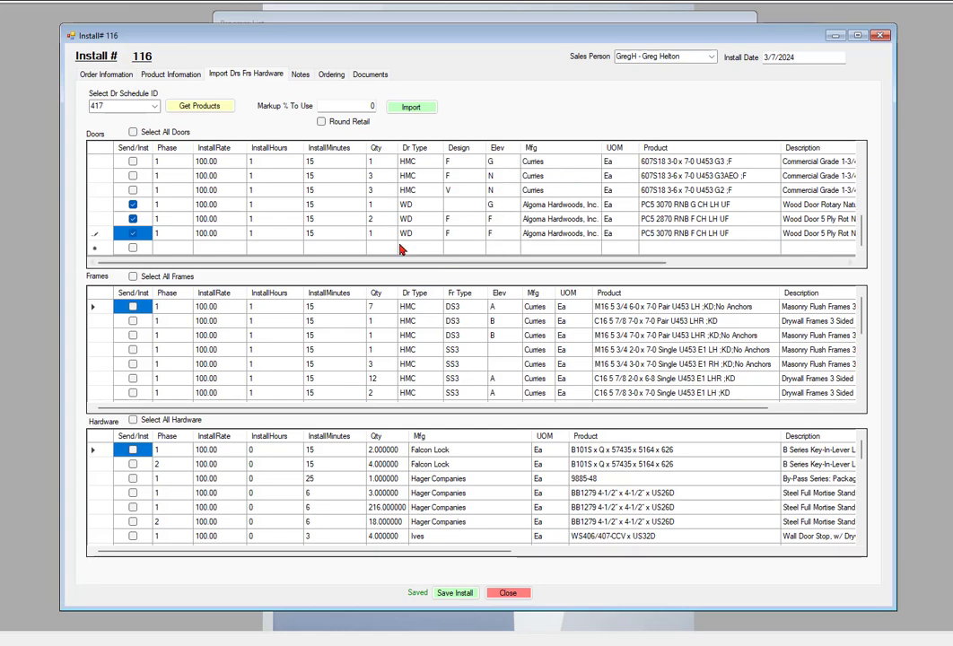
{"action": "left_click", "coordinate": [133, 219]}
{"action": "left_click", "coordinate": [133, 205]}
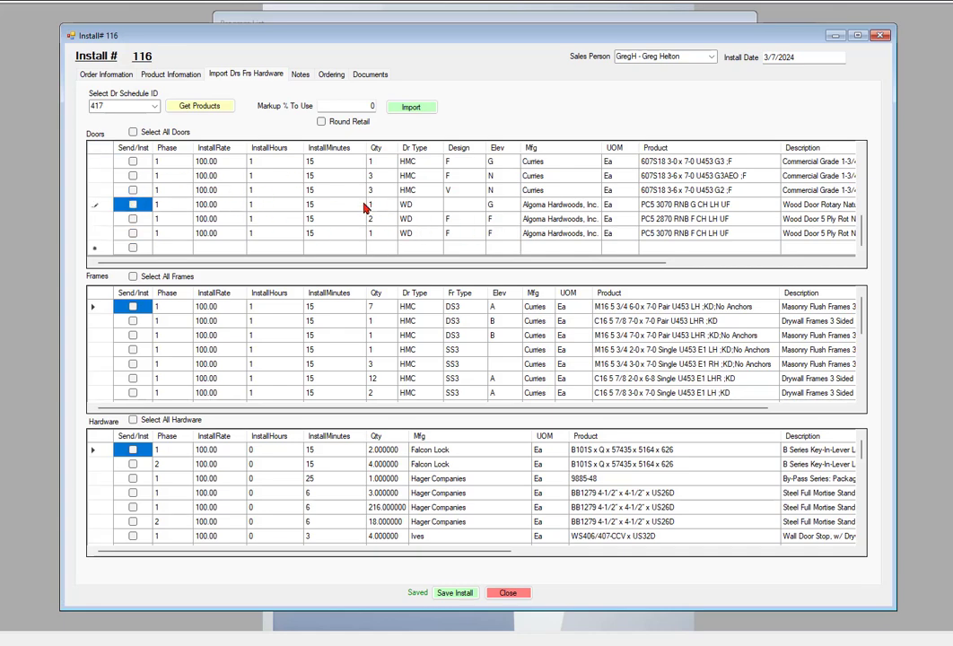
{"action": "scroll", "coordinate": [367, 207], "scroll_direction": "up", "scroll_amount": 5}
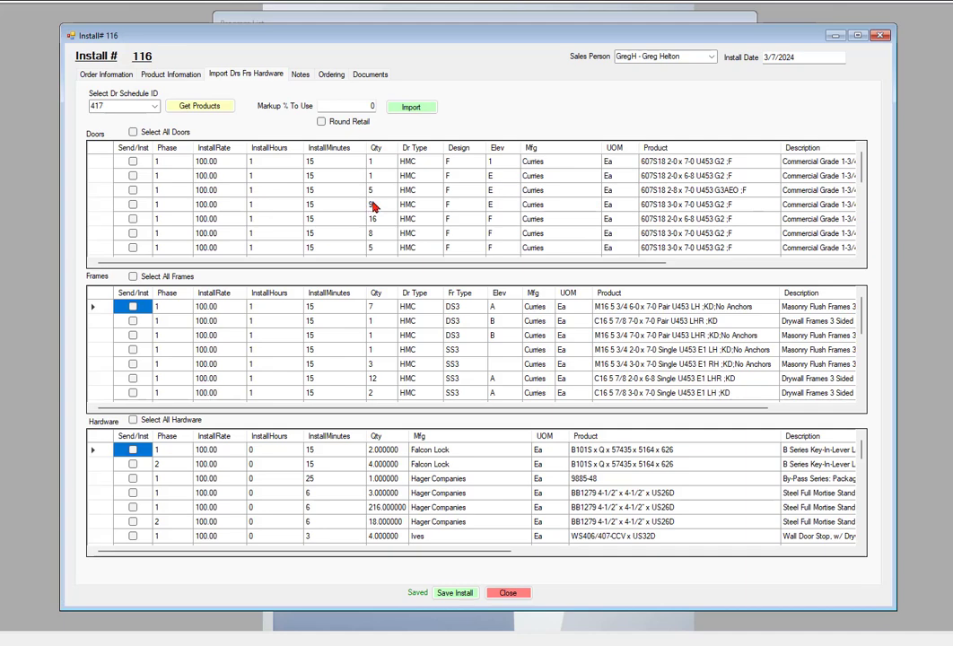
Step: Select all doors for install except the three Algoma Hardwoods wood doors
{"action": "left_click", "coordinate": [133, 132]}
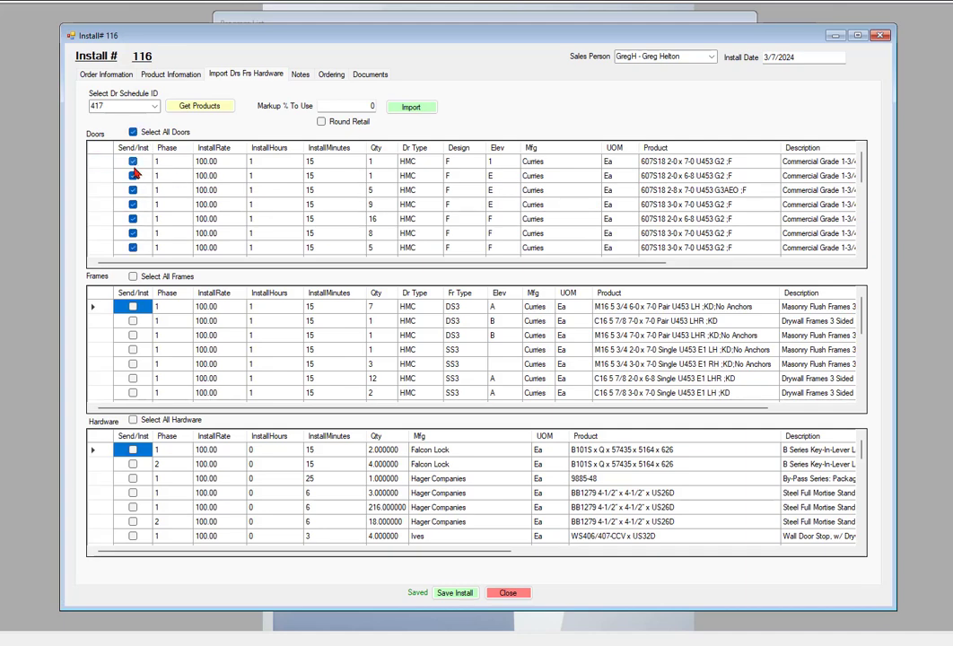
{"action": "scroll", "coordinate": [143, 219], "scroll_direction": "down", "scroll_amount": 2}
{"action": "scroll", "coordinate": [143, 218], "scroll_direction": "down", "scroll_amount": 2}
{"action": "left_click", "coordinate": [142, 208]}
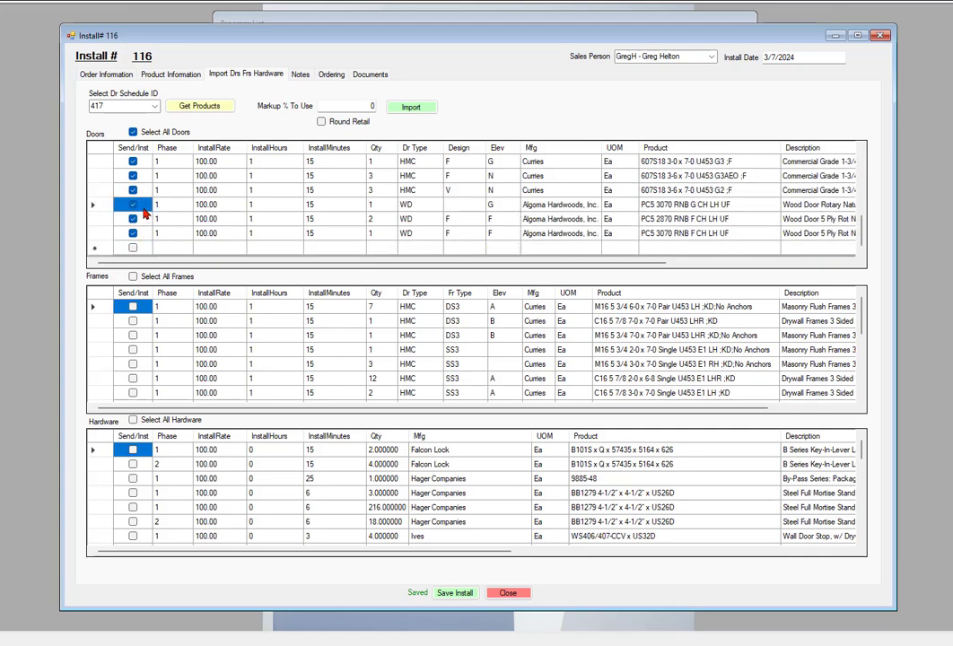
{"action": "left_click", "coordinate": [133, 205]}
{"action": "left_click", "coordinate": [133, 219]}
{"action": "left_click", "coordinate": [133, 233]}
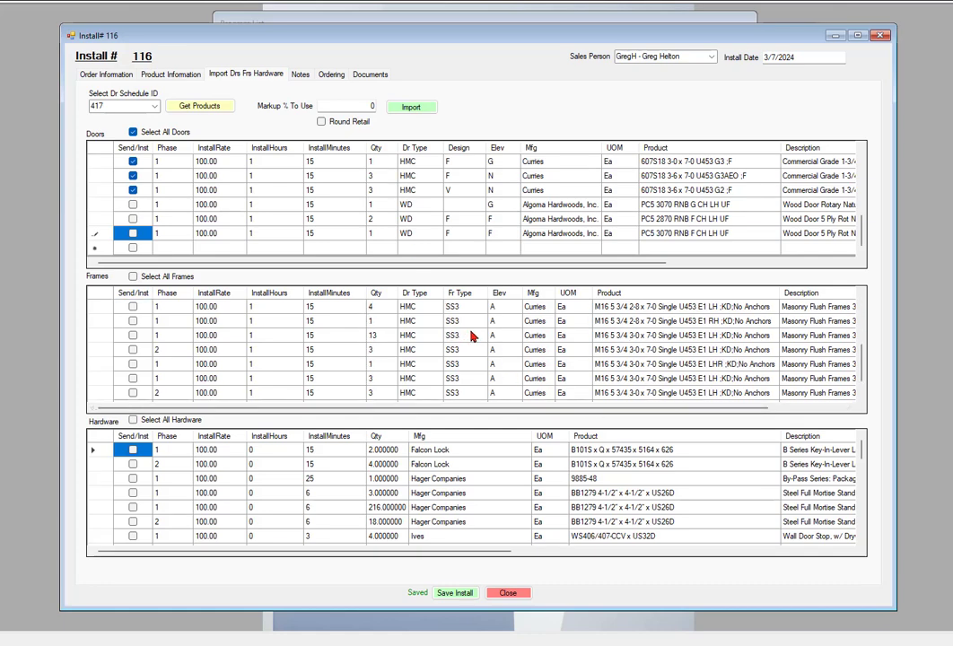
Step: Select all frames and all hardware for install and check through the hardware list
{"action": "scroll", "coordinate": [466, 334], "scroll_direction": "down", "scroll_amount": 2}
{"action": "scroll", "coordinate": [472, 335], "scroll_direction": "up", "scroll_amount": 3}
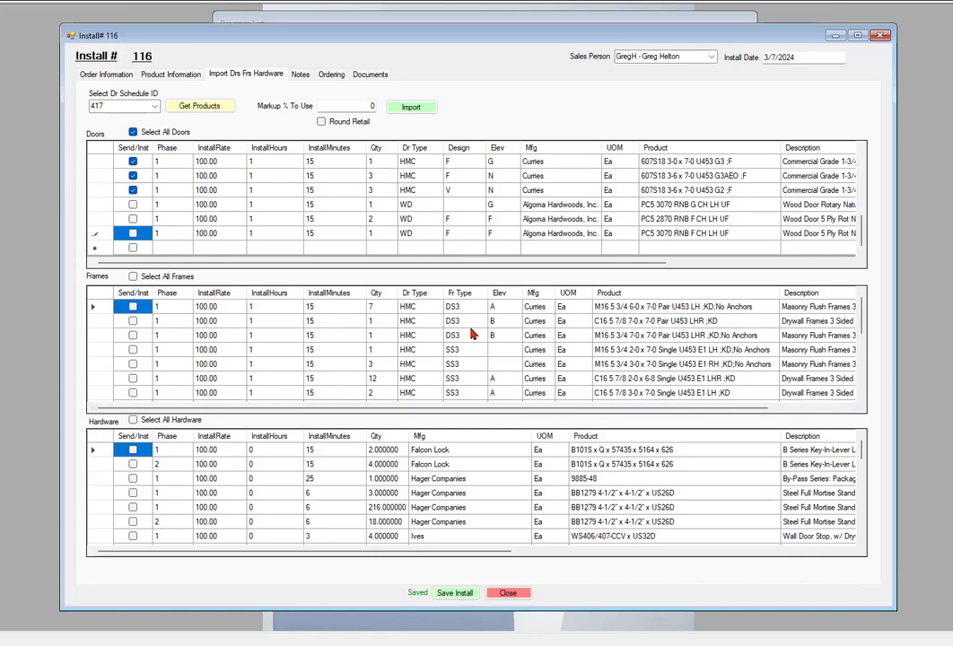
{"action": "left_click", "coordinate": [133, 277]}
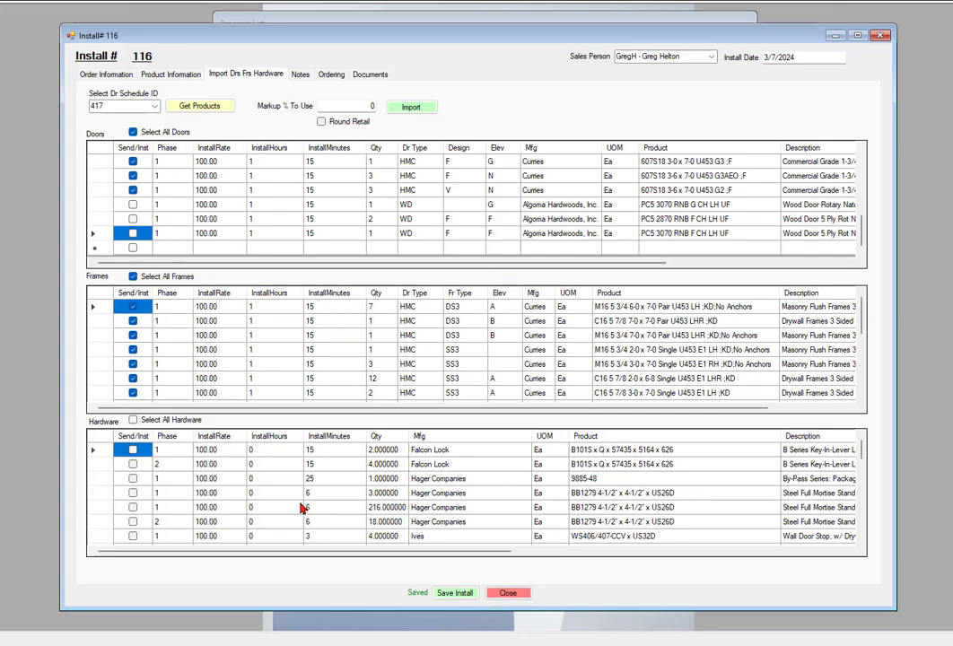
{"action": "left_click", "coordinate": [134, 422]}
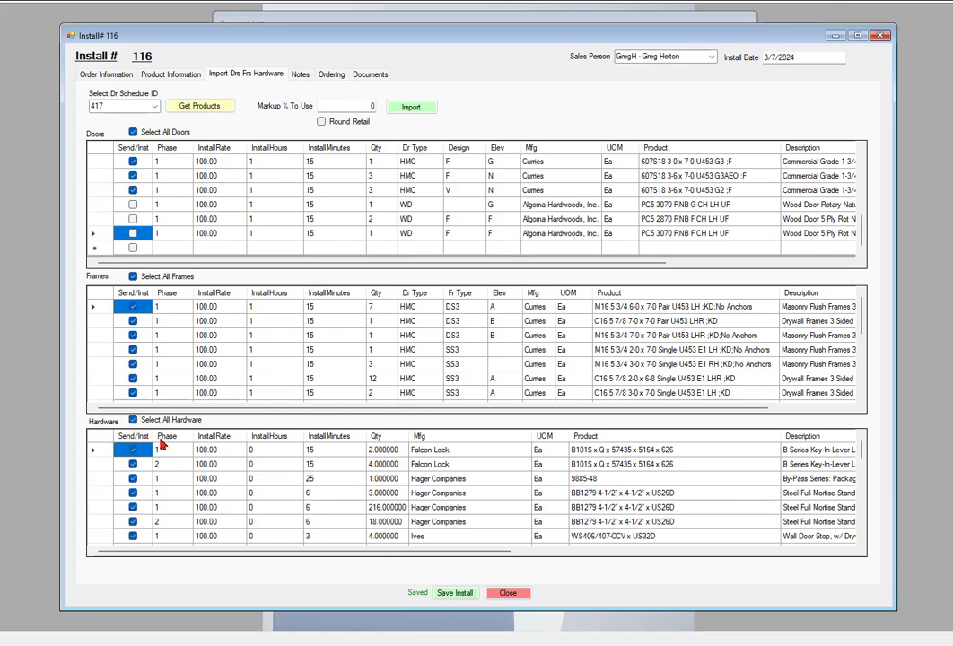
{"action": "scroll", "coordinate": [304, 502], "scroll_direction": "down", "scroll_amount": 5}
{"action": "scroll", "coordinate": [304, 492], "scroll_direction": "down", "scroll_amount": 5}
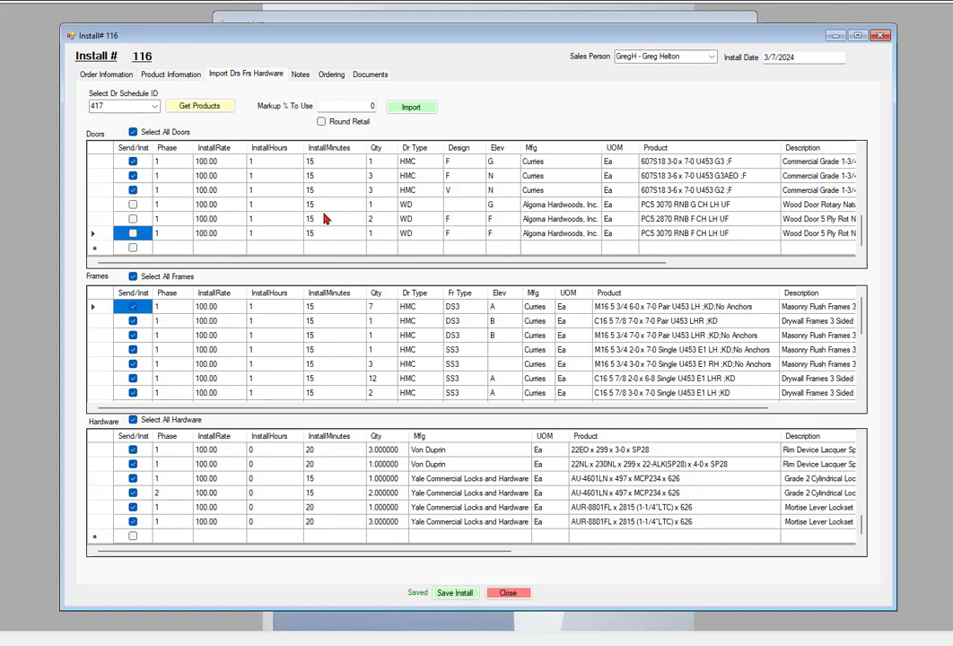
Step: Reselect every door, including the wood doors, and import the selected doors, frames and hardware into the install
{"action": "left_click", "coordinate": [133, 132]}
{"action": "left_click", "coordinate": [133, 132]}
{"action": "scroll", "coordinate": [353, 529], "scroll_direction": "up", "scroll_amount": 5}
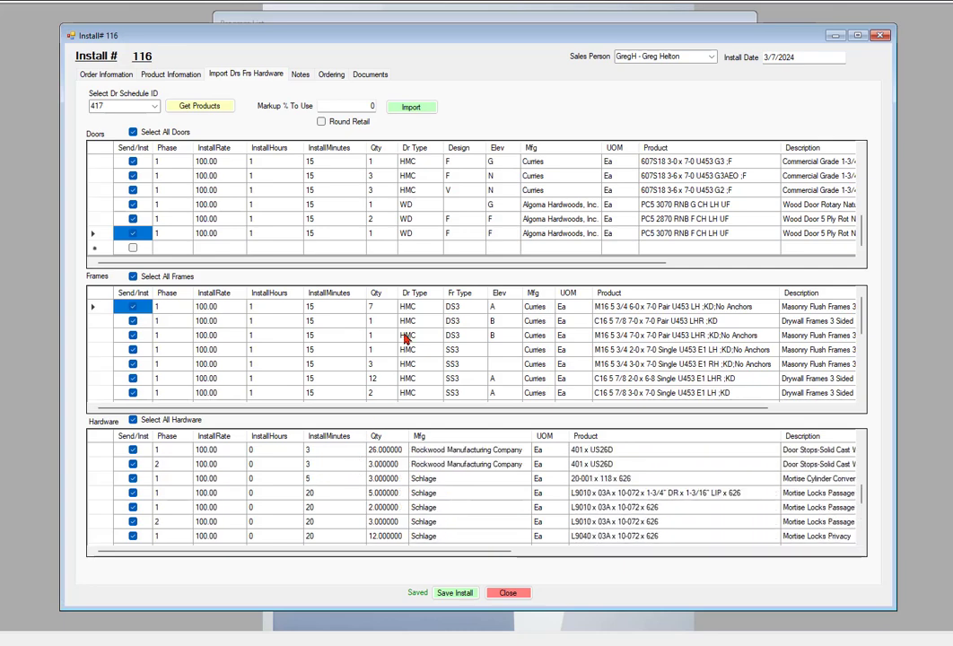
{"action": "scroll", "coordinate": [377, 205], "scroll_direction": "up", "scroll_amount": 5}
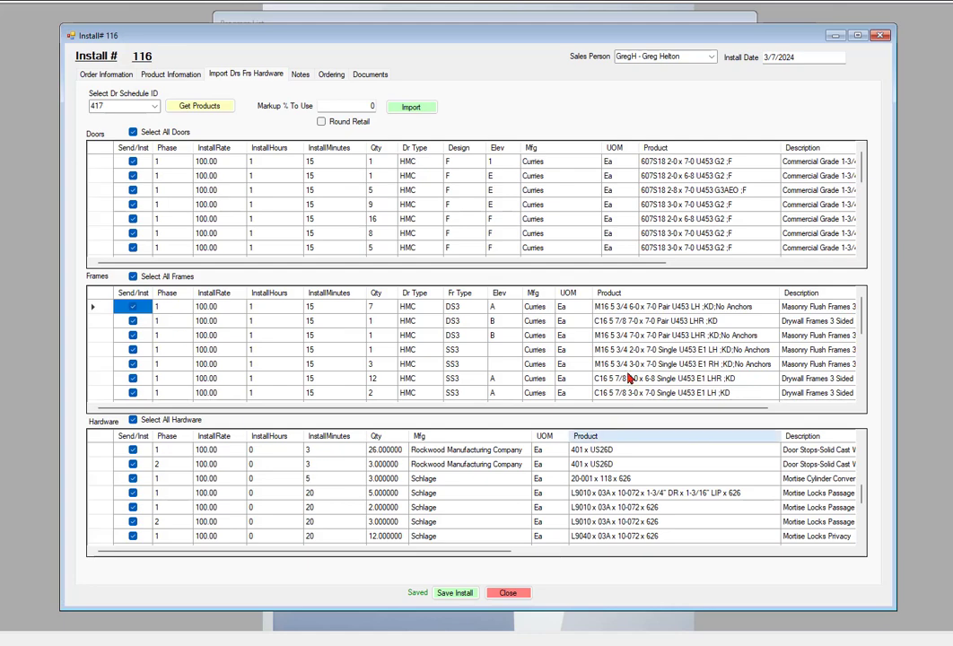
{"action": "left_click", "coordinate": [411, 109]}
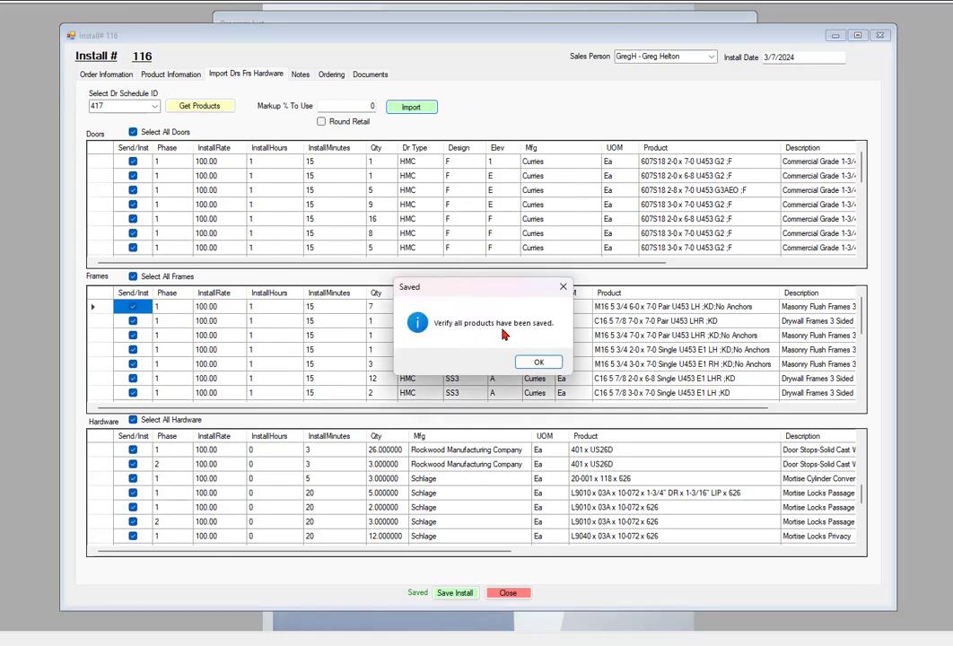
Step: Examine the imported doors, frames and hardware in the install's product list
{"action": "left_click", "coordinate": [540, 364]}
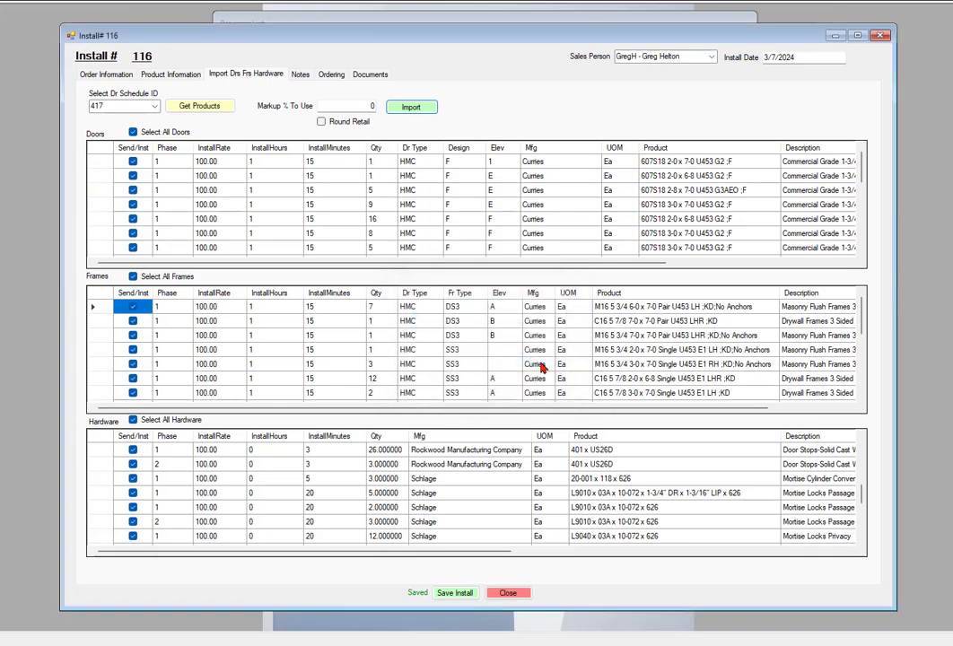
{"action": "left_click", "coordinate": [170, 75]}
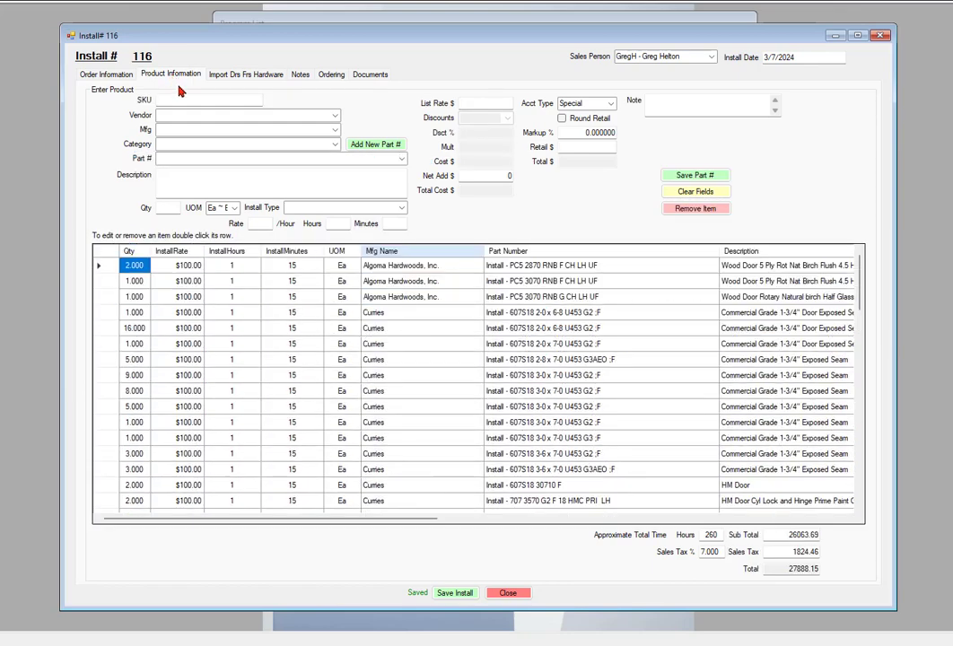
{"action": "scroll", "coordinate": [415, 311], "scroll_direction": "down", "scroll_amount": 15}
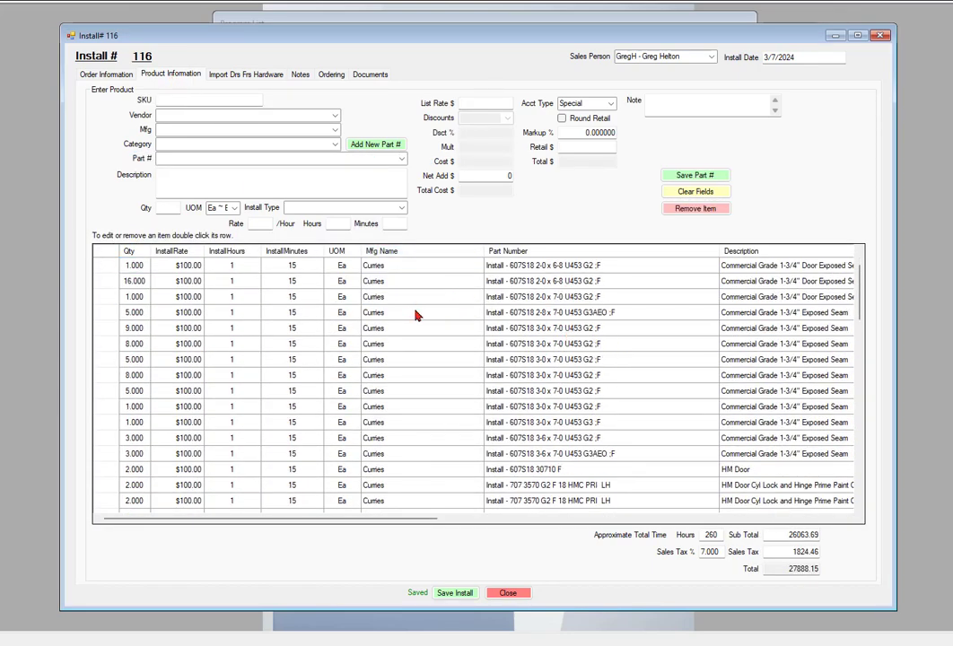
{"action": "scroll", "coordinate": [418, 318], "scroll_direction": "down", "scroll_amount": 15}
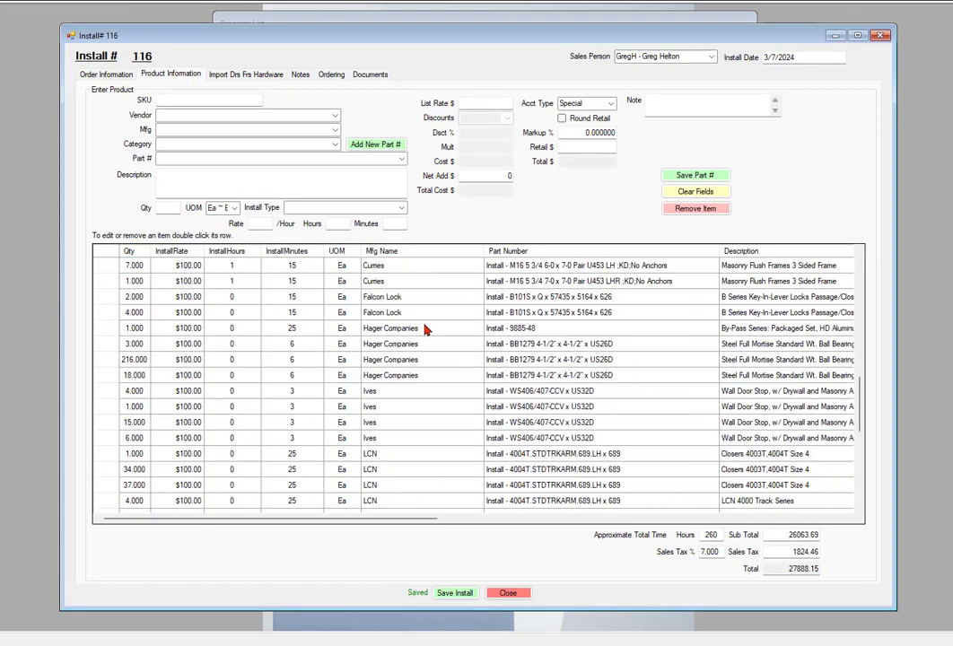
{"action": "scroll", "coordinate": [438, 352], "scroll_direction": "down", "scroll_amount": 2}
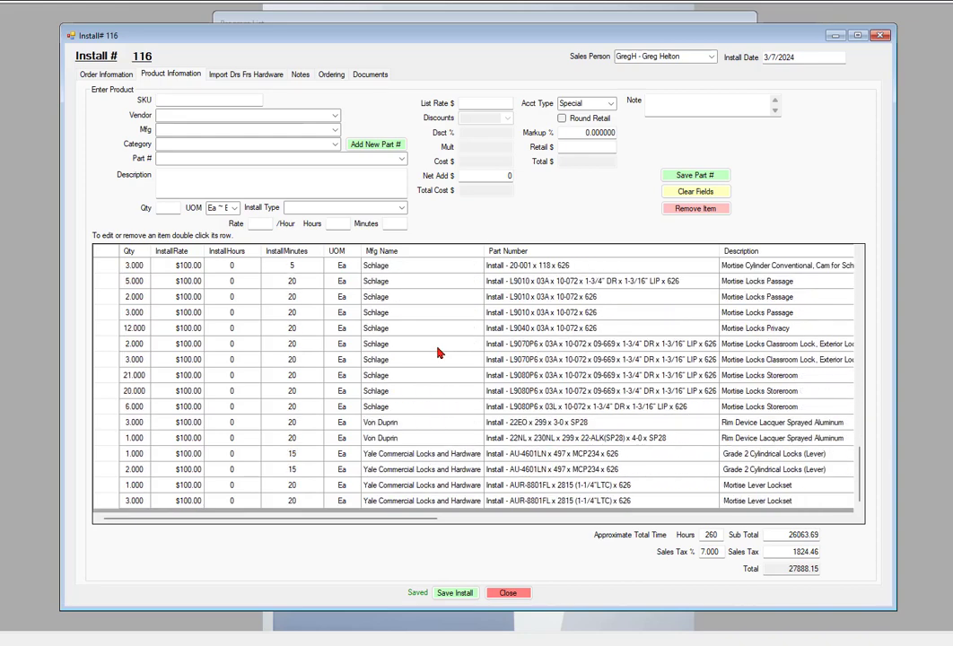
{"action": "scroll", "coordinate": [440, 386], "scroll_direction": "up", "scroll_amount": 20}
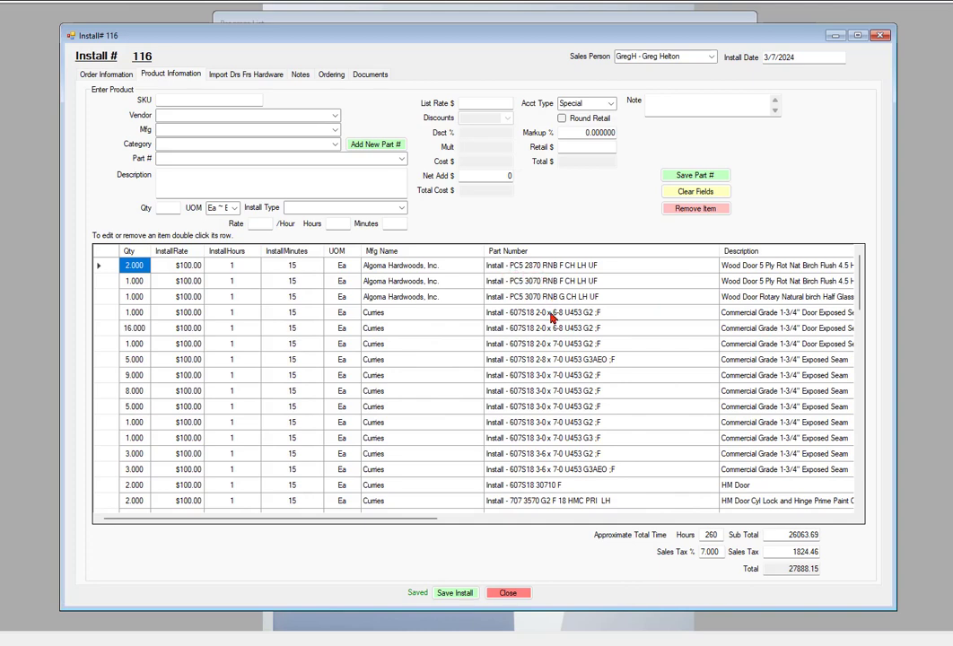
{"action": "scroll", "coordinate": [551, 316], "scroll_direction": "down", "scroll_amount": 9}
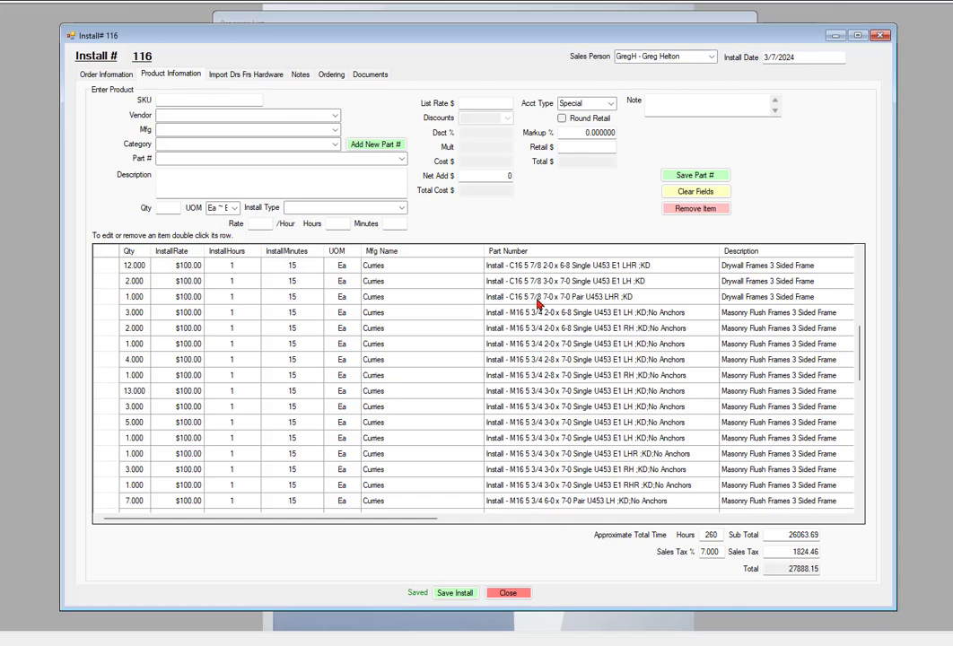
{"action": "scroll", "coordinate": [560, 323], "scroll_direction": "down", "scroll_amount": 3}
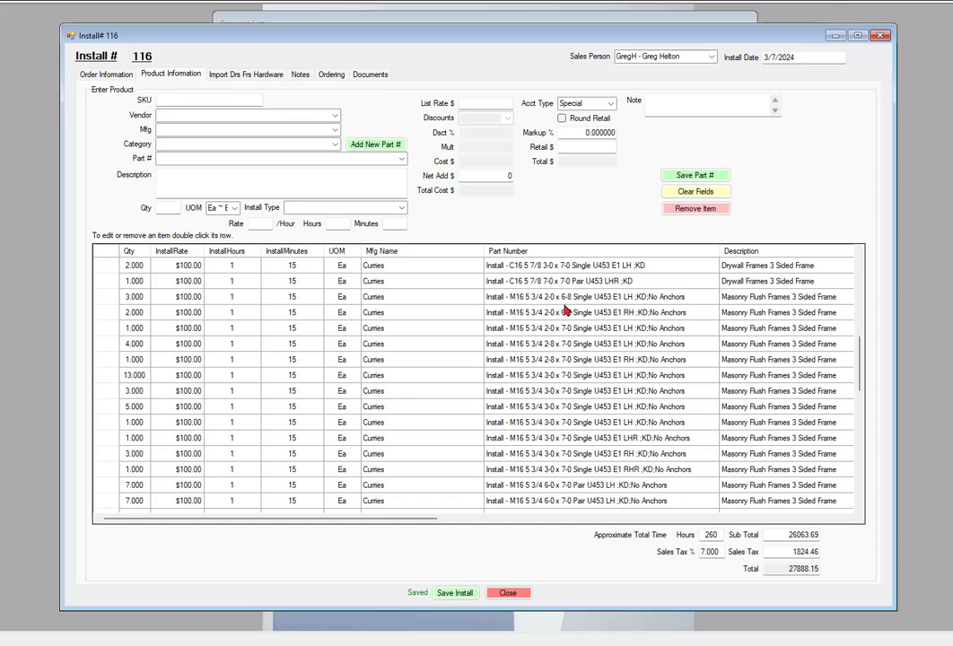
{"action": "scroll", "coordinate": [549, 347], "scroll_direction": "down", "scroll_amount": 15}
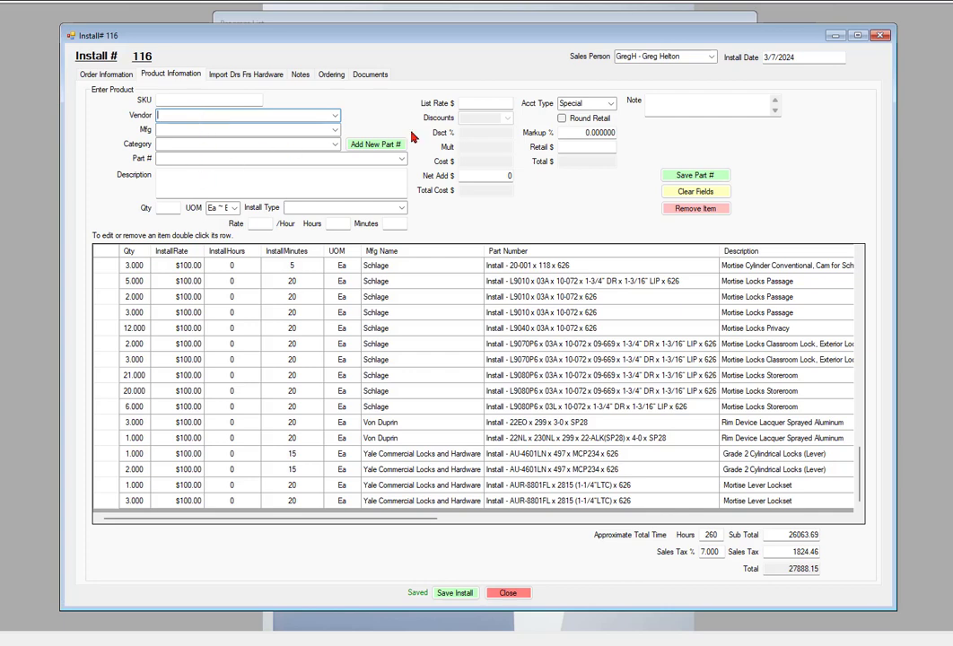
Step: Fill in a Contract Door Company product in category Installation with part InstallTA-GrabBar, and clear the entry
{"action": "type", "text": "contract Door Company"}
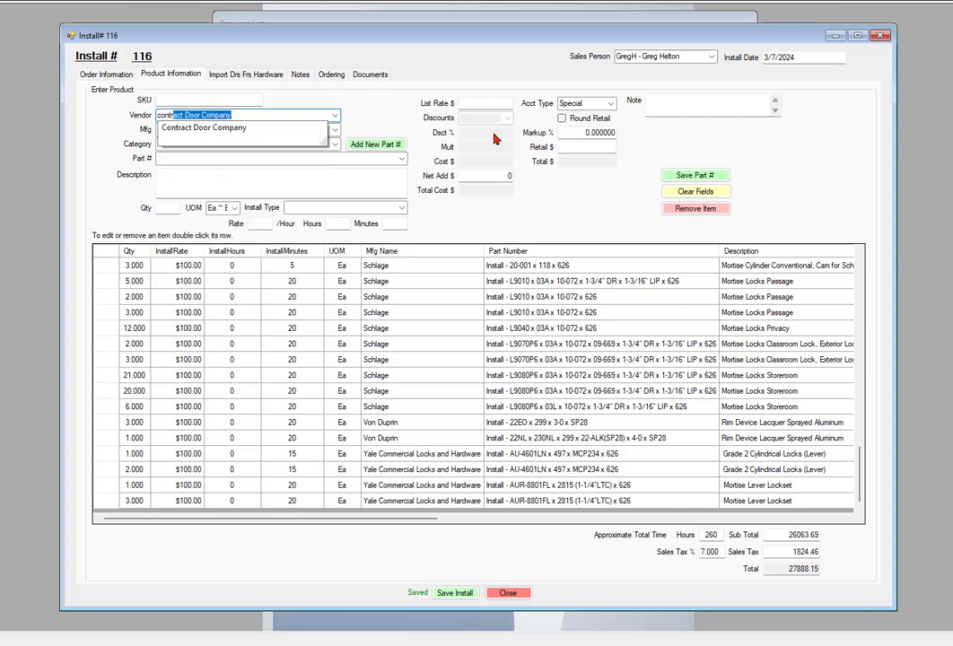
{"action": "key", "text": "Return"}
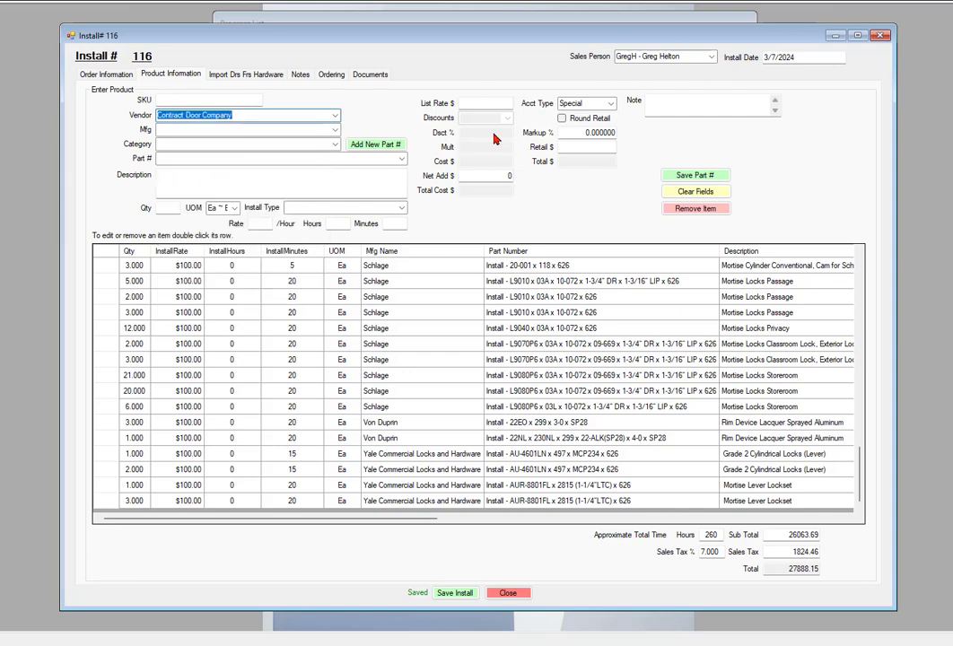
{"action": "key", "text": "Tab"}
{"action": "key", "text": "Tab"}
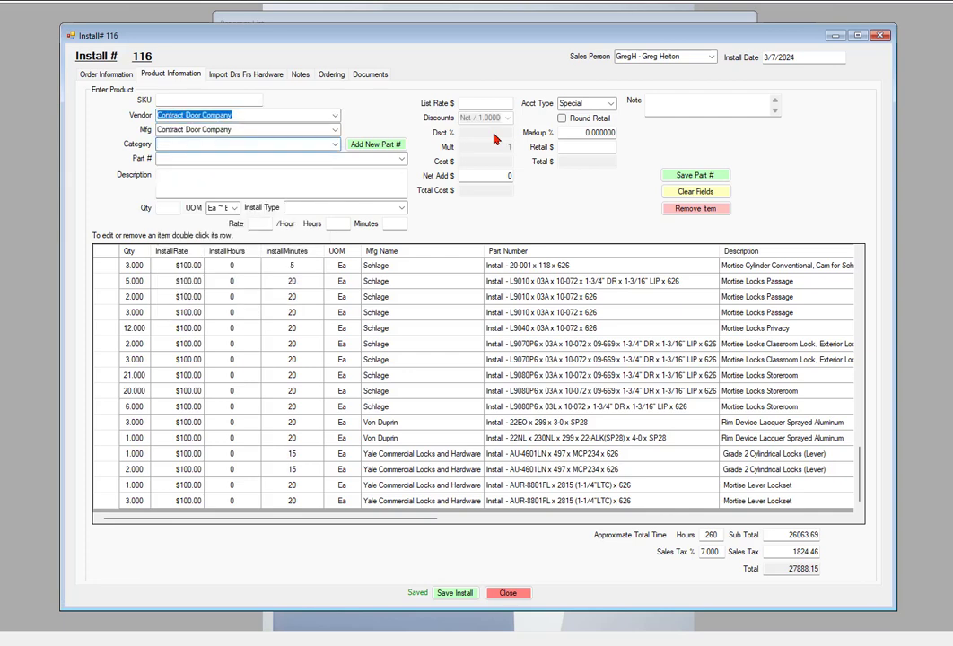
{"action": "type", "text": "installation"}
{"action": "key", "text": "Return"}
{"action": "key", "text": "Tab"}
{"action": "left_click", "coordinate": [400, 160]}
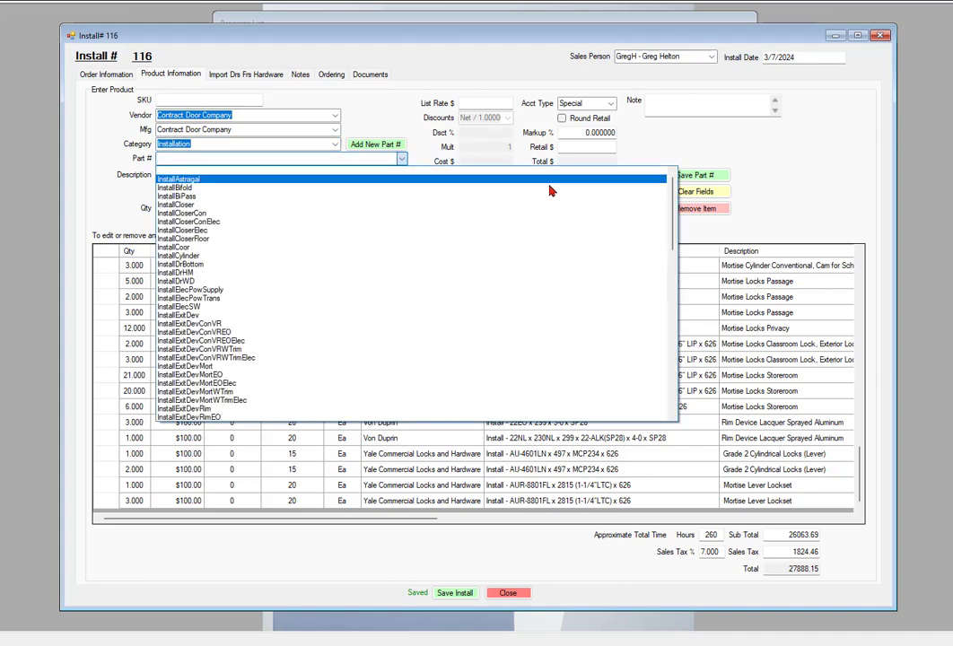
{"action": "scroll", "coordinate": [675, 213], "scroll_direction": "down", "scroll_amount": 1}
{"action": "scroll", "coordinate": [575, 314], "scroll_direction": "down", "scroll_amount": 15}
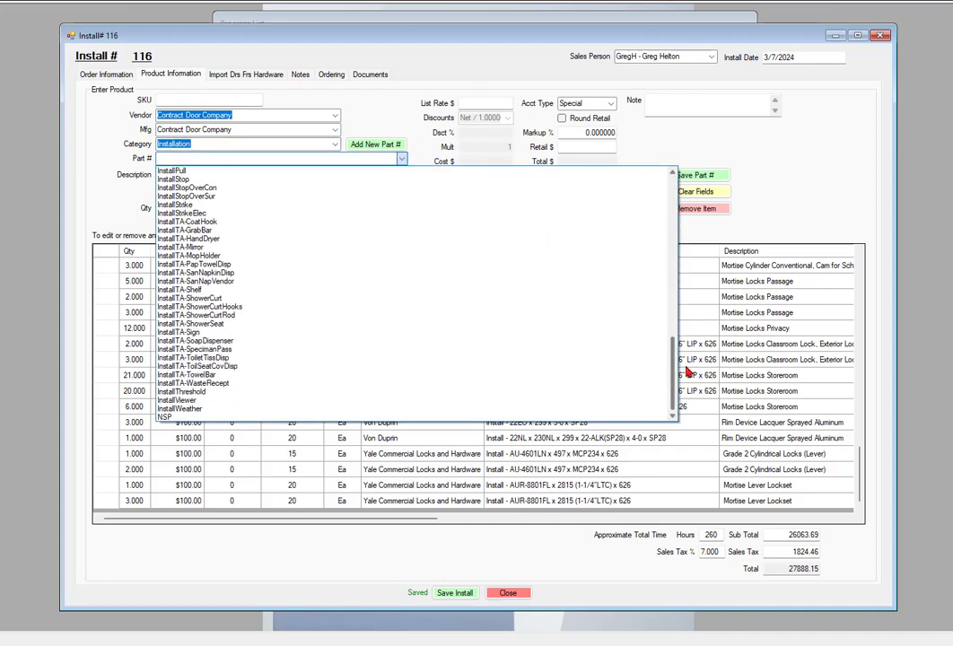
{"action": "left_click", "coordinate": [184, 231]}
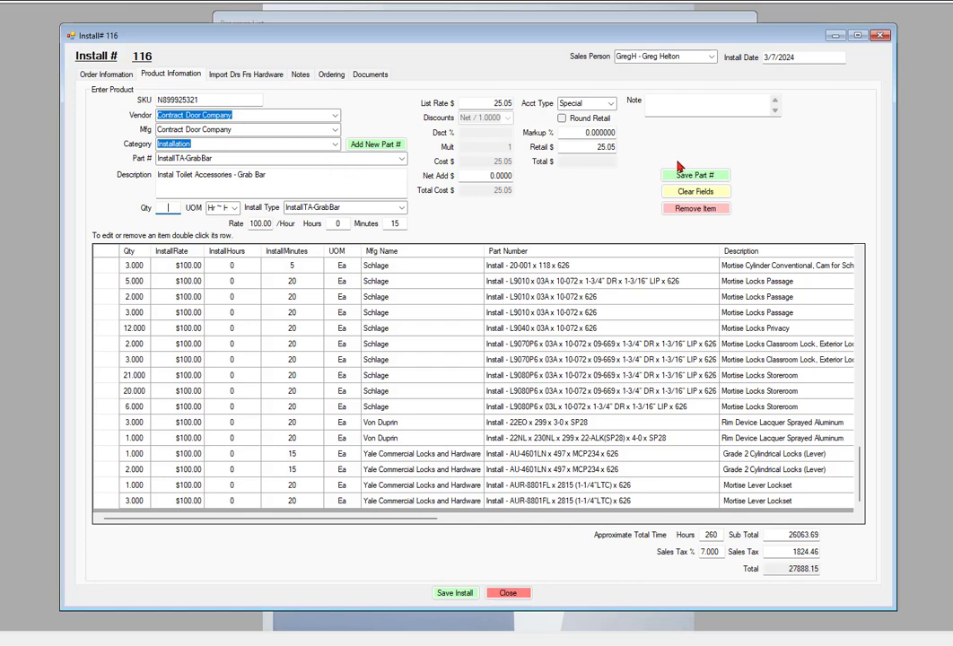
{"action": "left_click", "coordinate": [695, 192]}
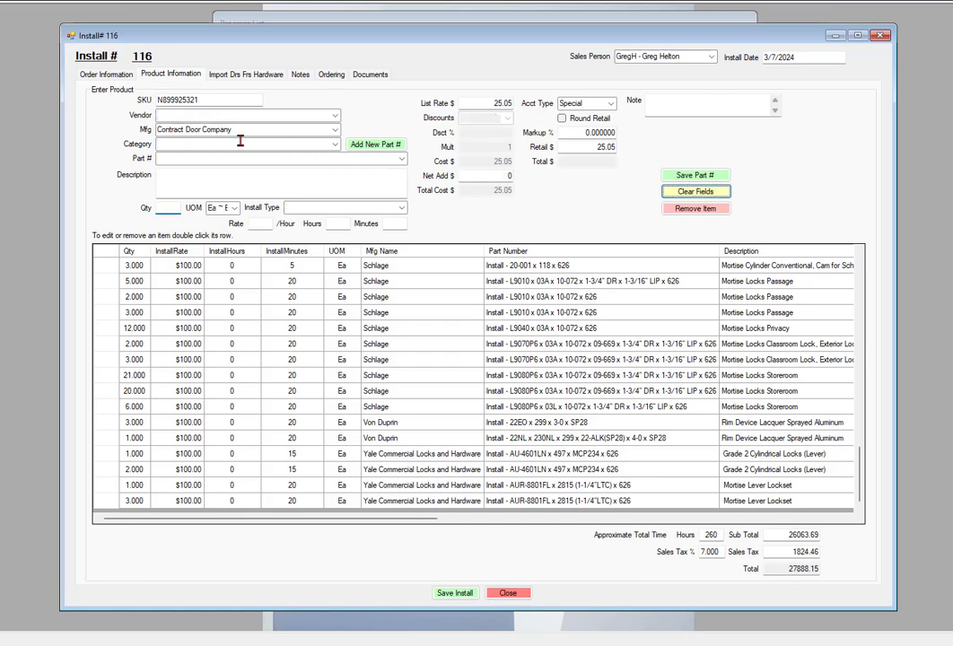
Step: Enter a new product from vendor Bobrick in Toilet Accessories, choosing the 30-inch grab bar B-6806x30
{"action": "left_click", "coordinate": [223, 114]}
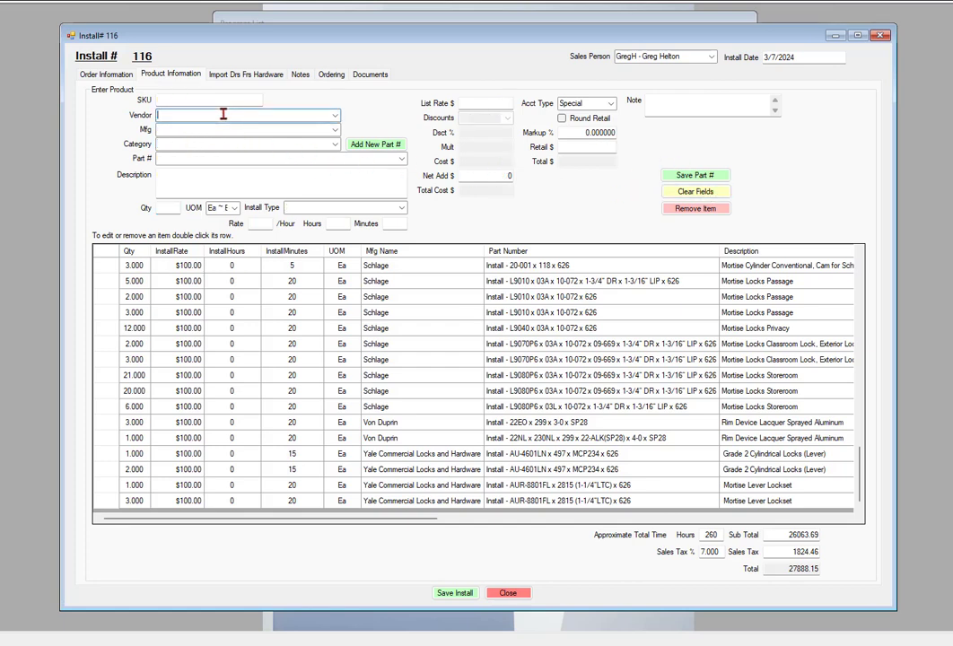
{"action": "type", "text": "Bobrick"}
{"action": "key", "text": "Return"}
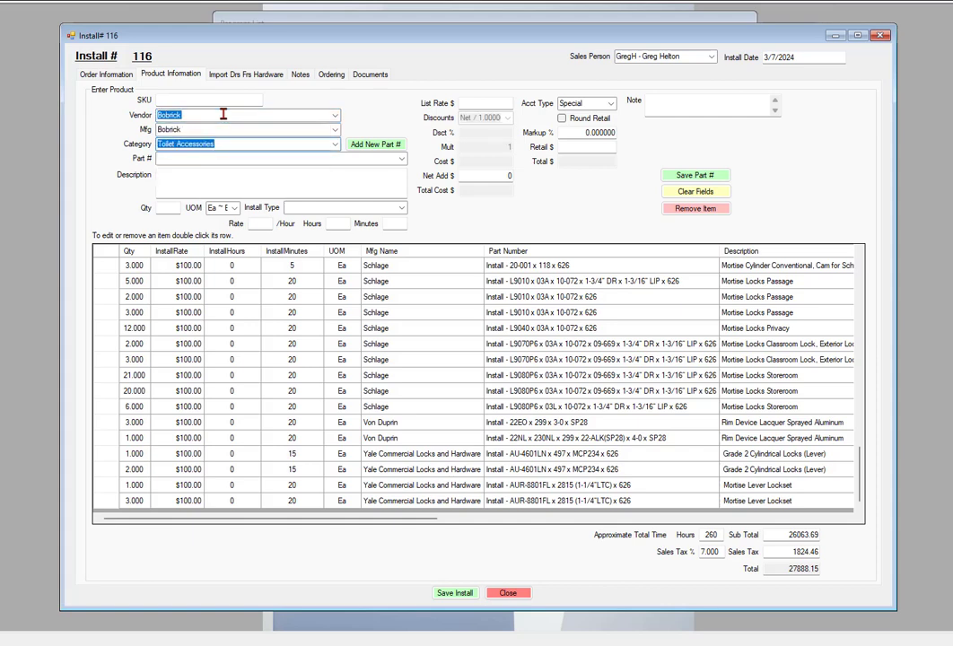
{"action": "left_click", "coordinate": [402, 162]}
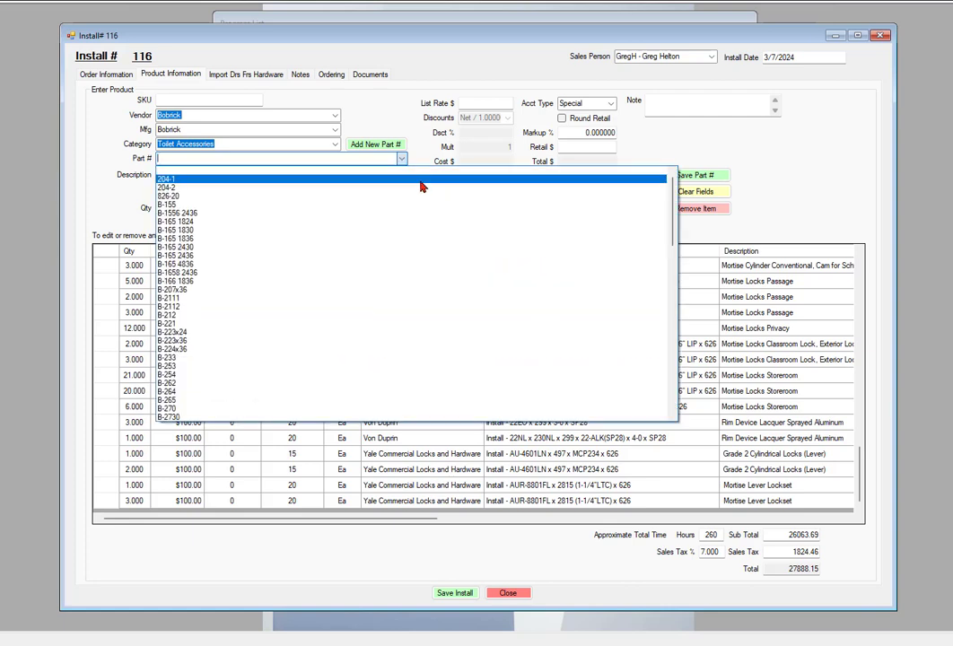
{"action": "scroll", "coordinate": [250, 296], "scroll_direction": "down", "scroll_amount": 8}
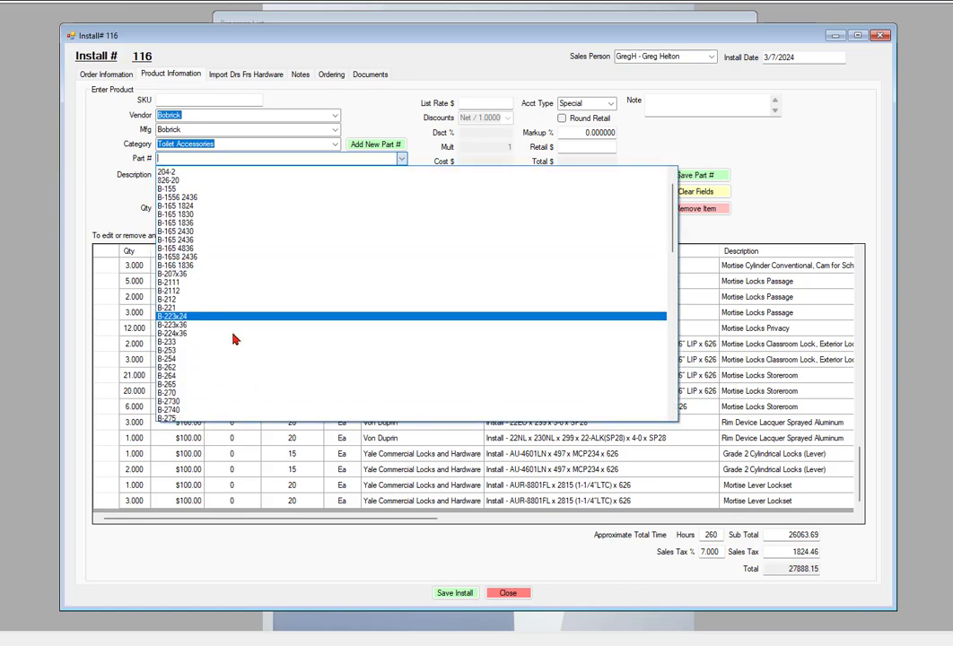
{"action": "scroll", "coordinate": [260, 310], "scroll_direction": "down", "scroll_amount": 5}
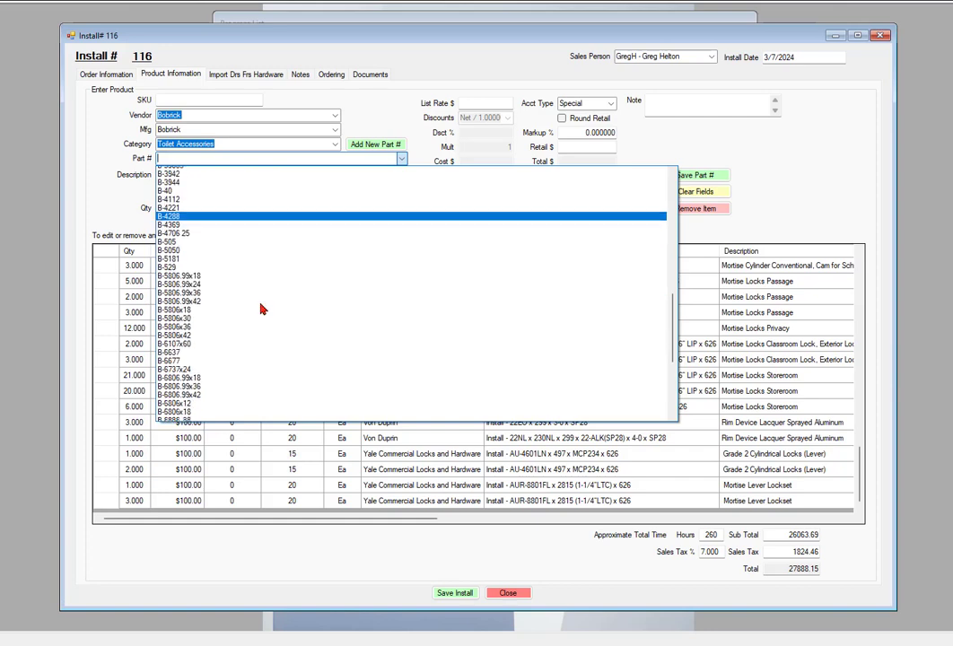
{"action": "scroll", "coordinate": [266, 314], "scroll_direction": "down", "scroll_amount": 2}
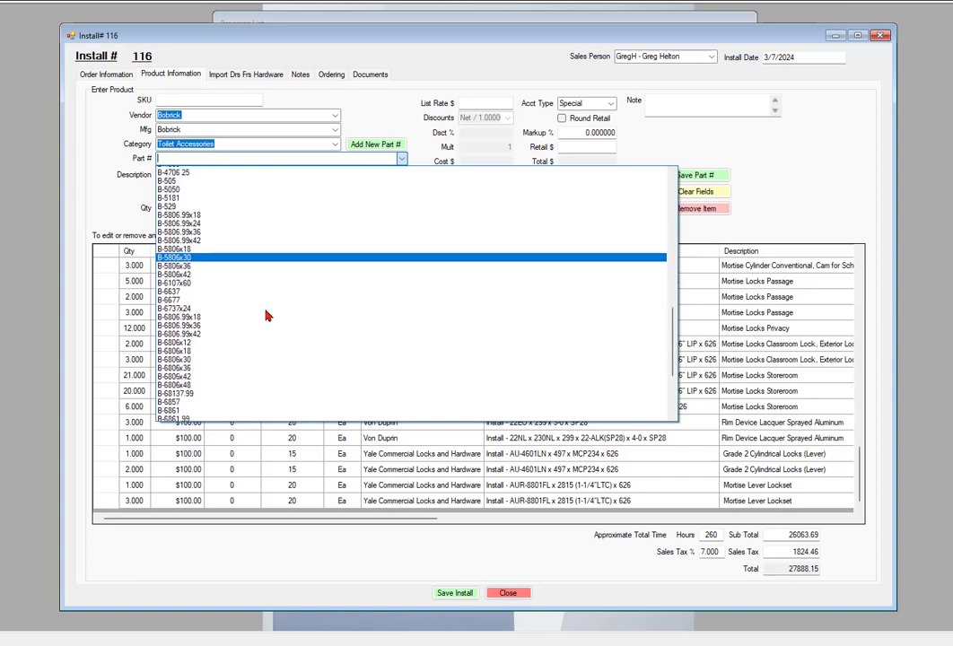
{"action": "left_click", "coordinate": [175, 358]}
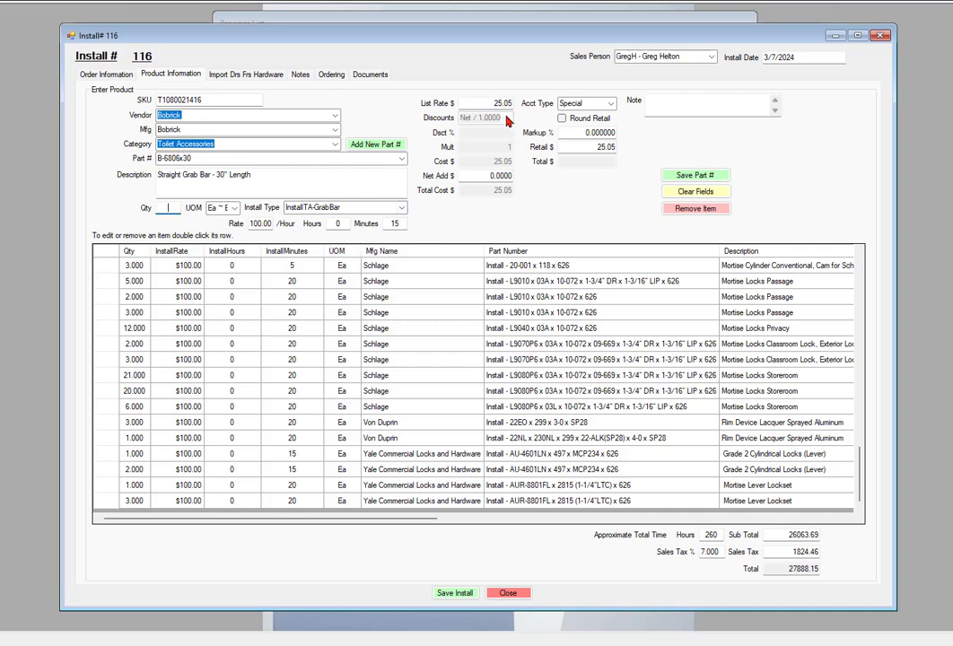
Step: Set the grab bar's quantity to 5 and save the part to the install
{"action": "left_click", "coordinate": [169, 207]}
{"action": "left_click", "coordinate": [569, 151]}
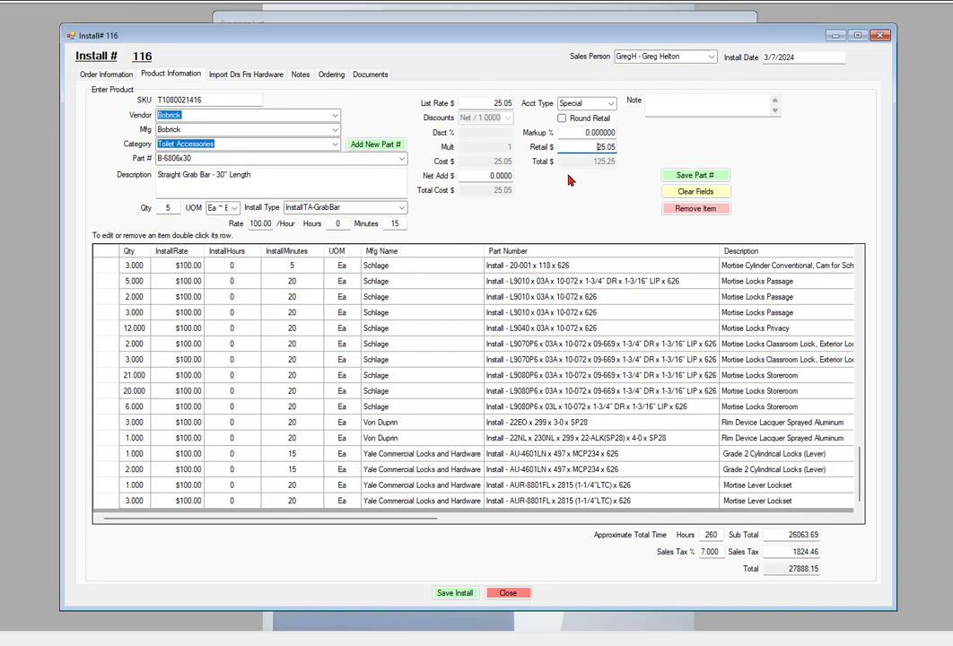
{"action": "left_click", "coordinate": [696, 184]}
{"action": "left_click", "coordinate": [696, 176]}
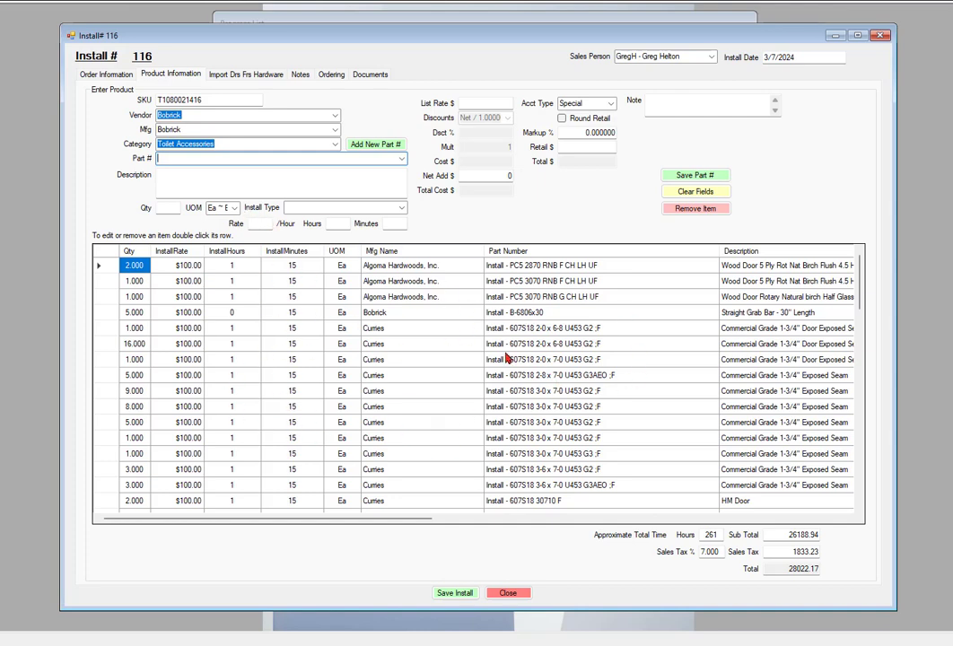
Step: Remove the Bobrick B-6806x30 grab bar item from the install permanently
{"action": "left_click", "coordinate": [342, 313]}
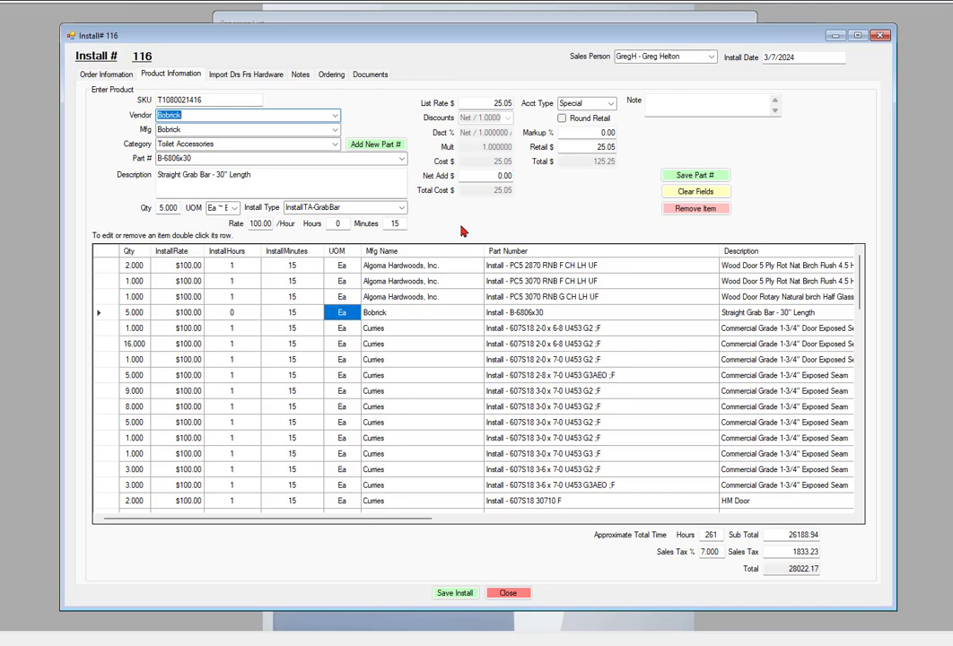
{"action": "left_click", "coordinate": [697, 211]}
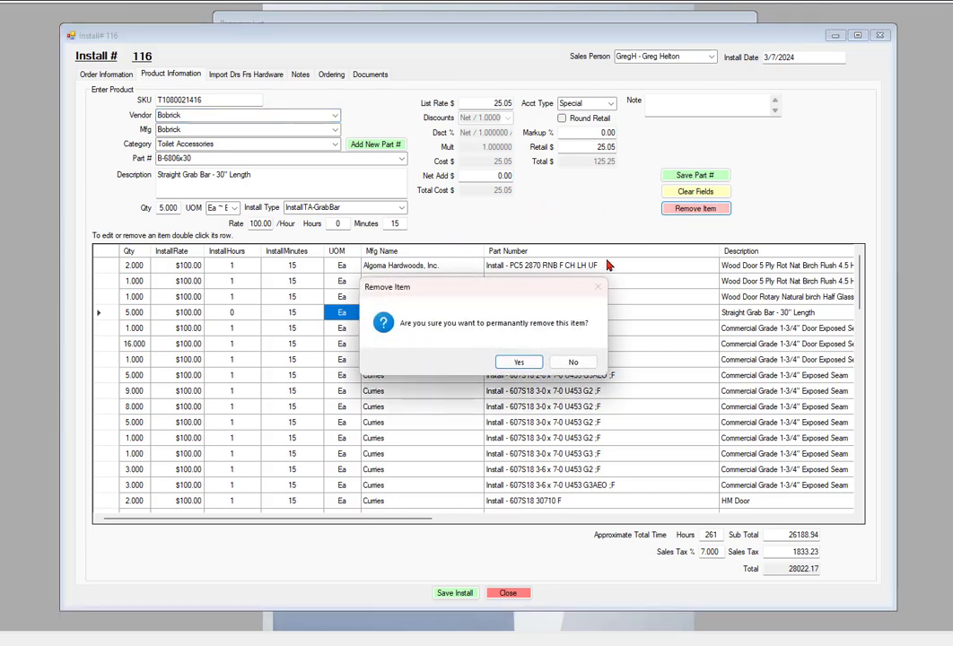
{"action": "left_click", "coordinate": [522, 363]}
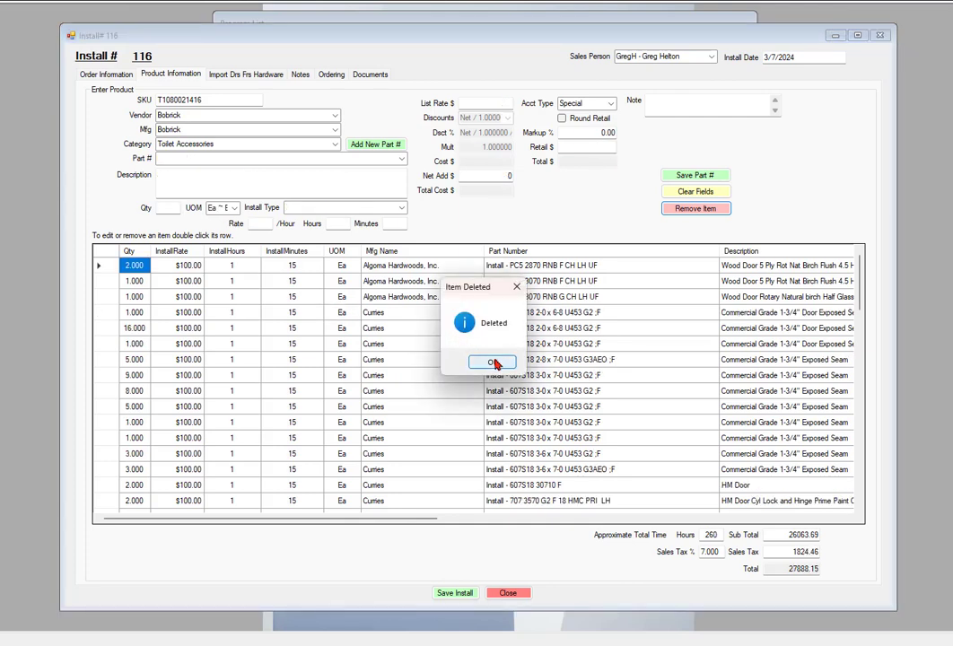
{"action": "left_click", "coordinate": [493, 361]}
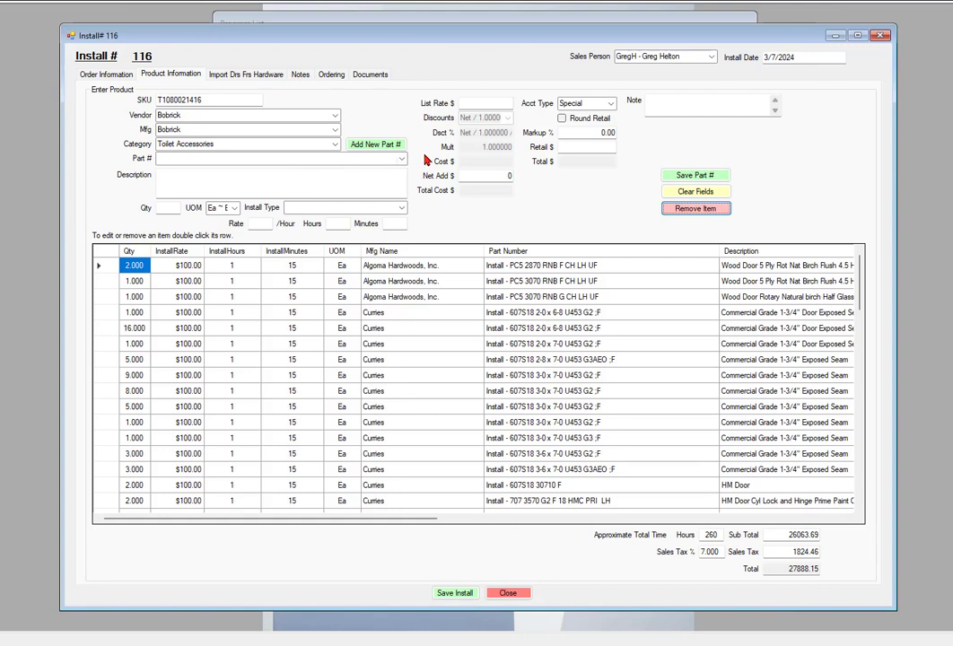
Step: Open the Algoma Hardwoods PC5 2870 RNB F CH LH UF item for editing and examine its part choices and the product list's remaining columns
{"action": "left_click", "coordinate": [308, 272]}
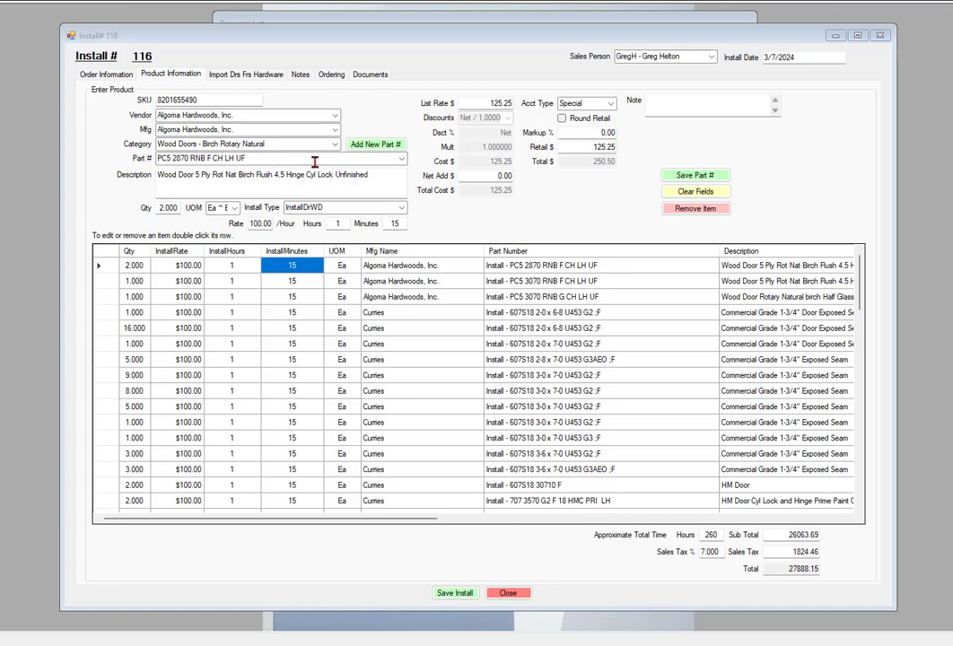
{"action": "left_click", "coordinate": [401, 160]}
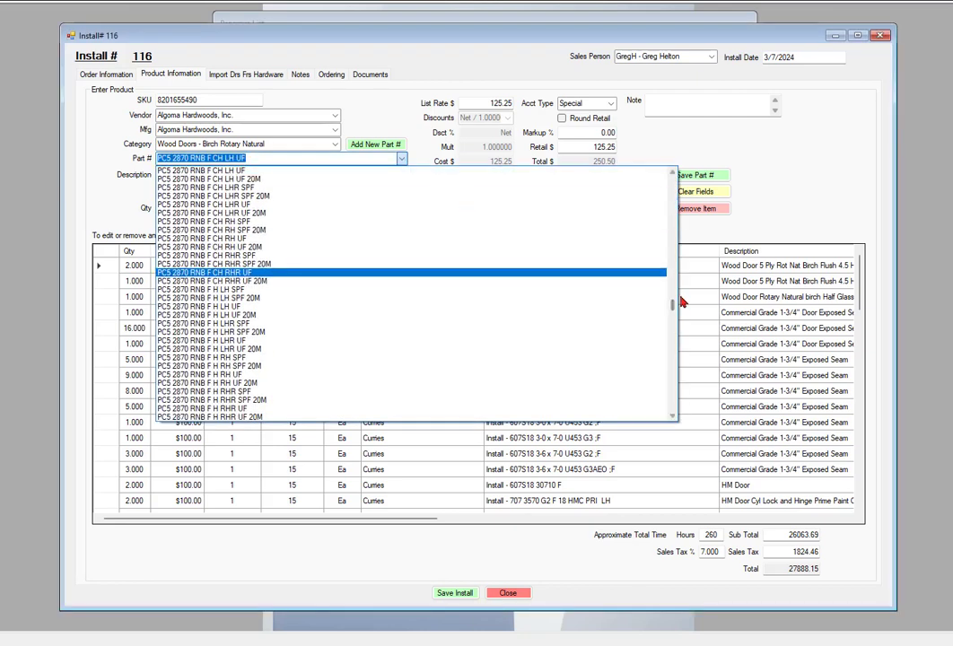
{"action": "scroll", "coordinate": [672, 311], "scroll_direction": "up", "scroll_amount": 10}
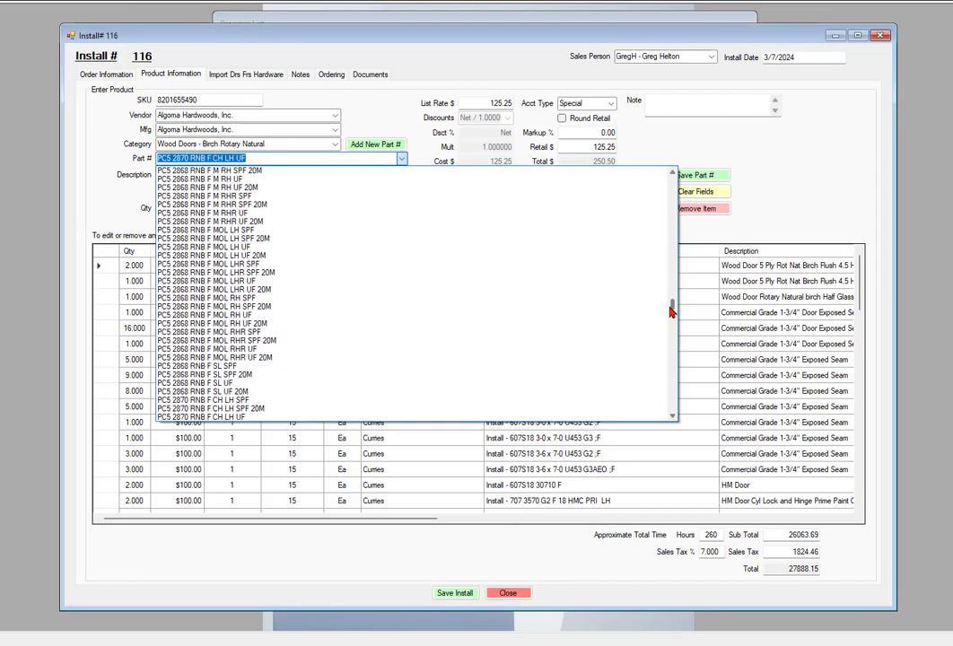
{"action": "left_click_drag", "start_coordinate": [672, 310], "coordinate": [678, 421]}
{"action": "left_click", "coordinate": [676, 148]}
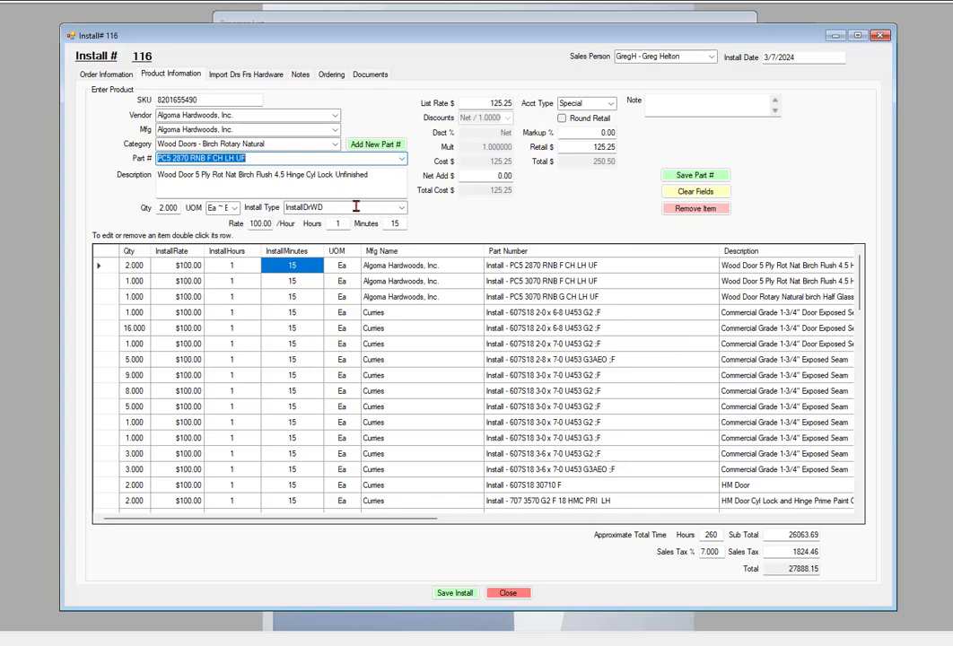
{"action": "left_click", "coordinate": [723, 101]}
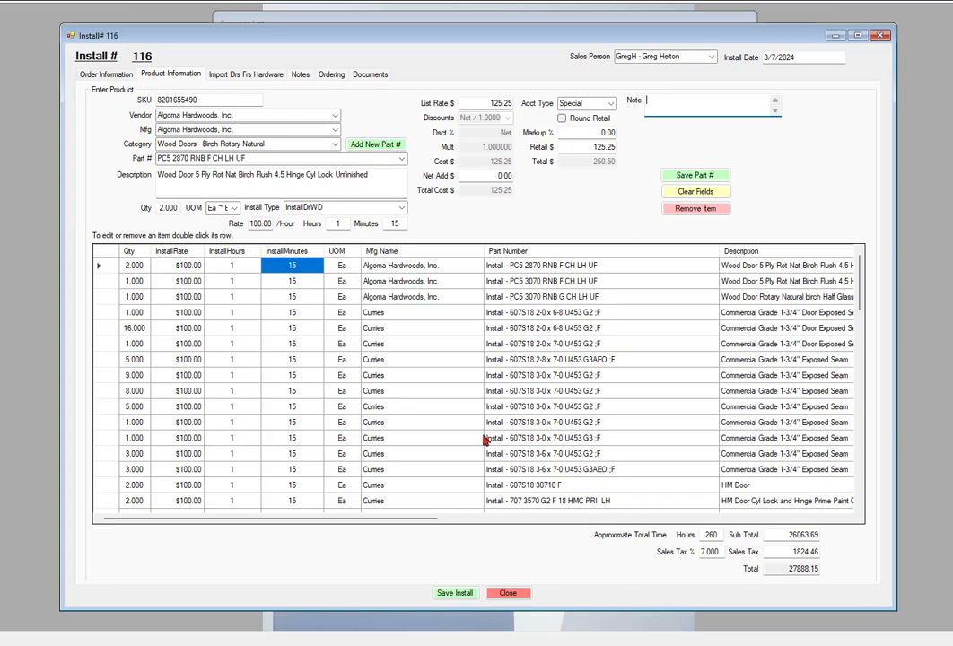
{"action": "left_click_drag", "start_coordinate": [422, 523], "coordinate": [723, 535]}
{"action": "left_click_drag", "start_coordinate": [790, 531], "coordinate": [392, 530]}
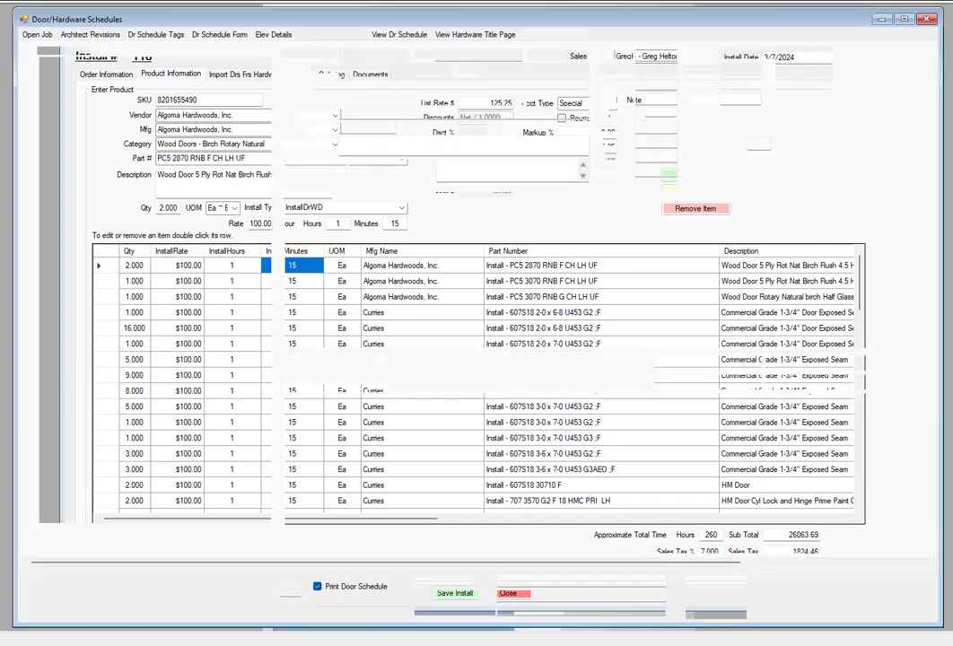
Step: Examine the job details and schedule revisions of door schedule 417, and return to the install
{"action": "left_click", "coordinate": [32, 35]}
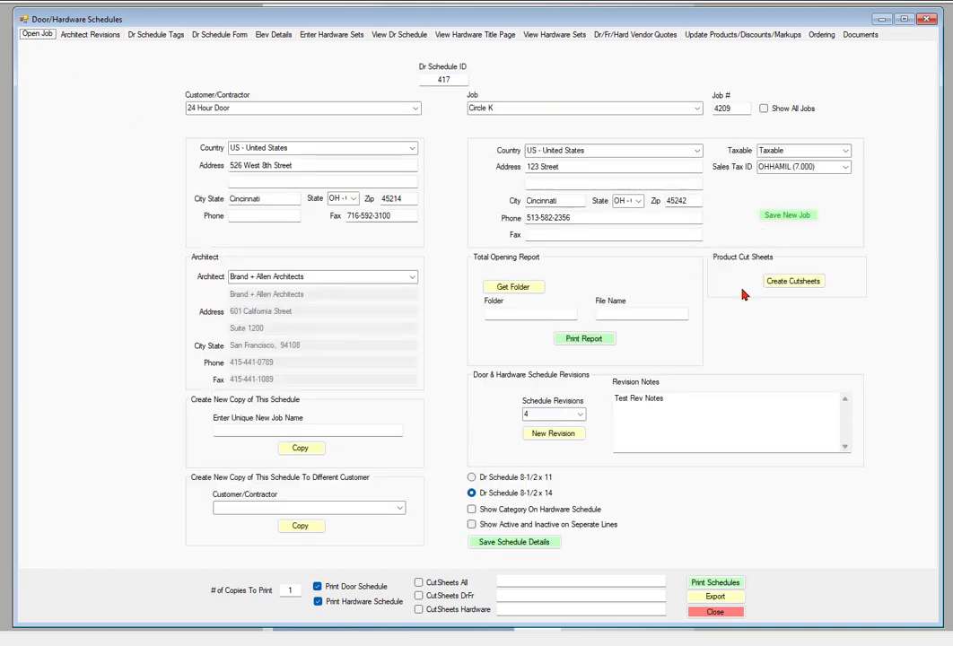
{"action": "left_click", "coordinate": [553, 435]}
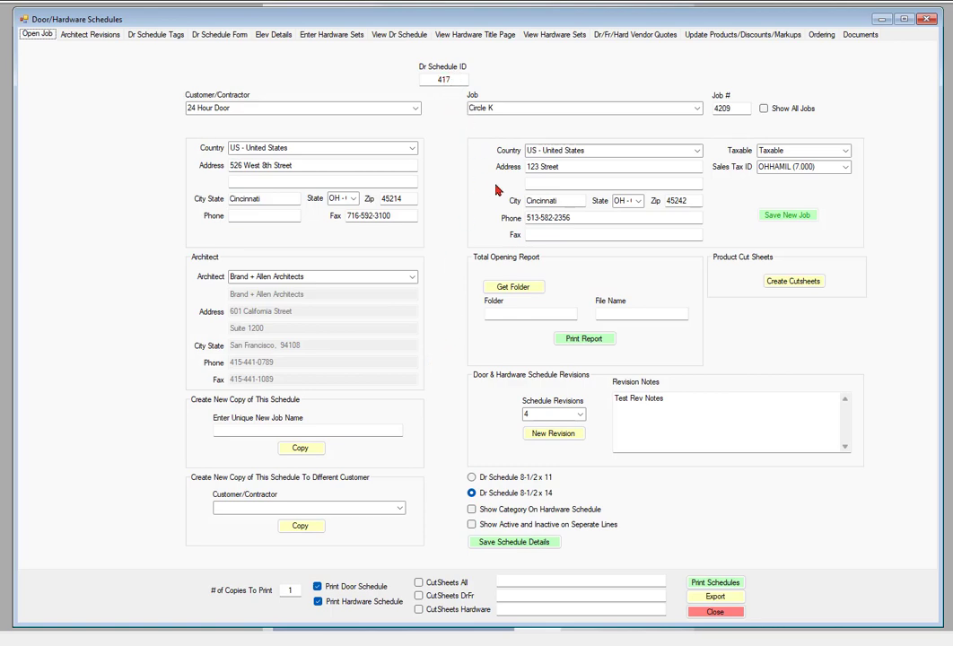
{"action": "left_click", "coordinate": [884, 25]}
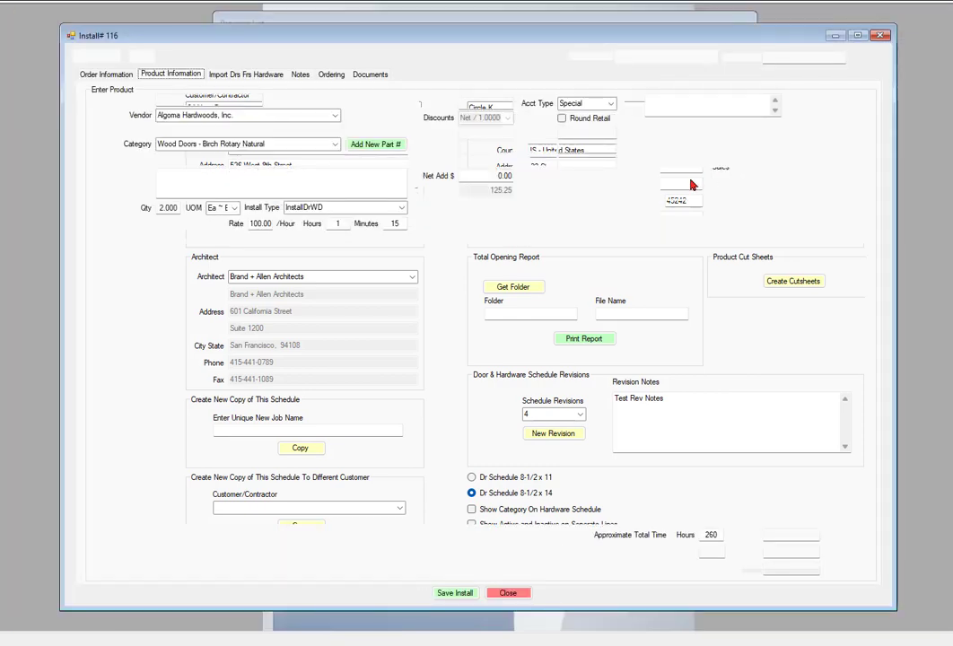